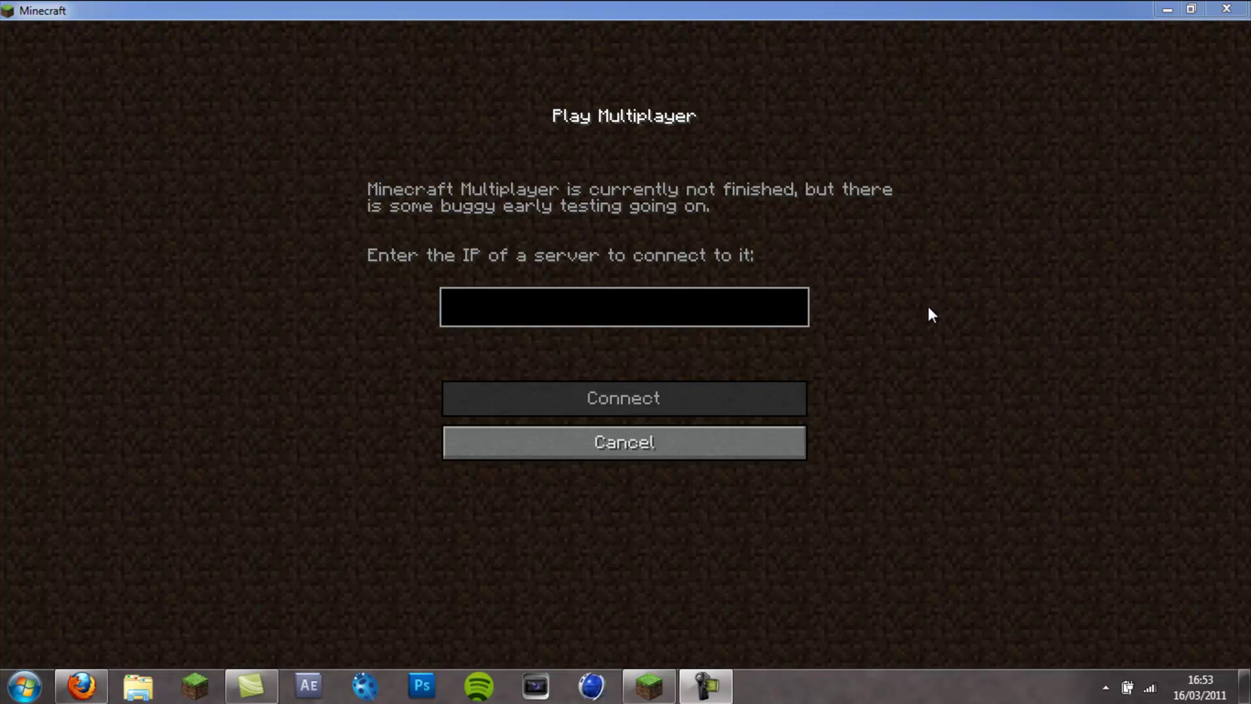
# - Reopen Minecraft's multiplayer screen, erase the '1' from the server IP field, then switch to Firefox's Hamachi page
pyautogui.click(516, 447)
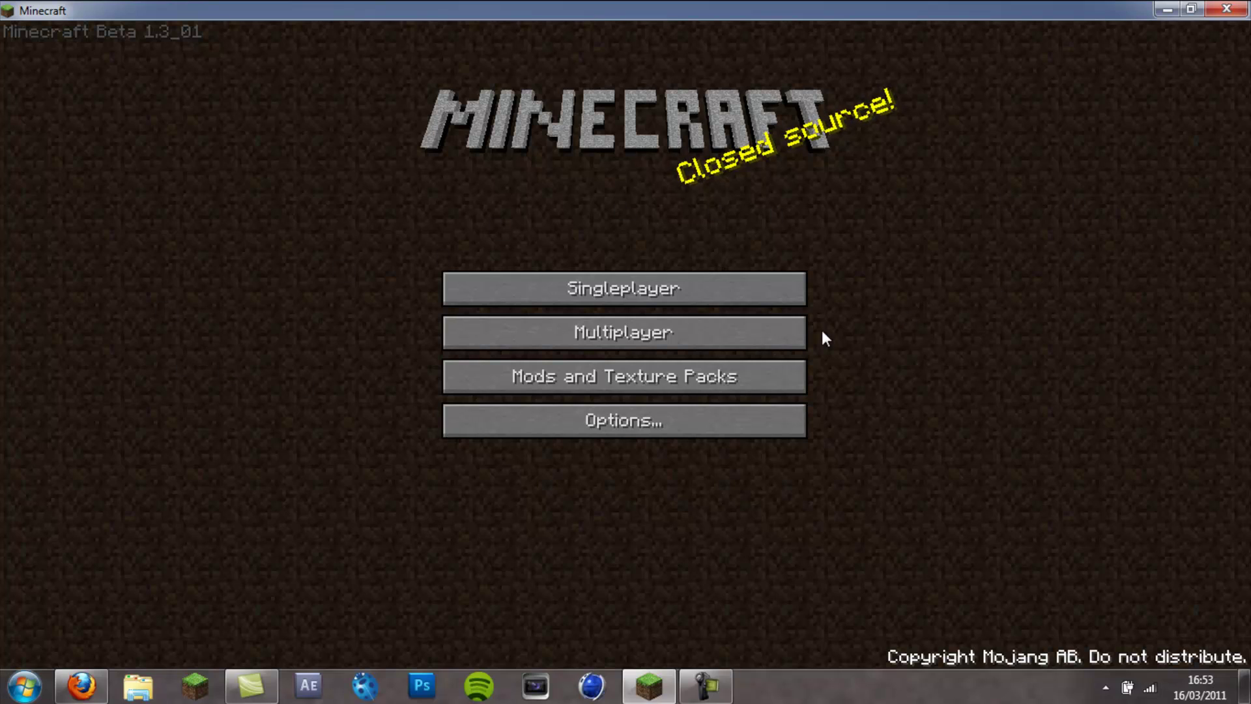
pyautogui.click(559, 333)
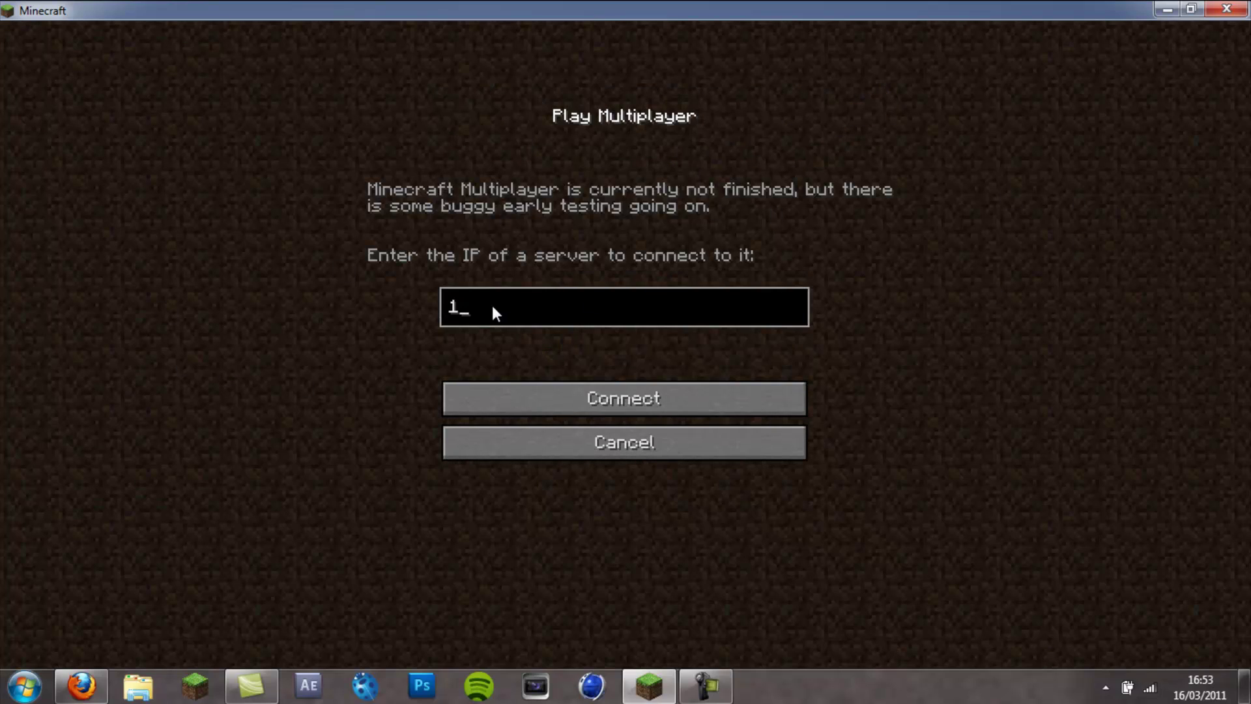
pyautogui.press('BackSpace')
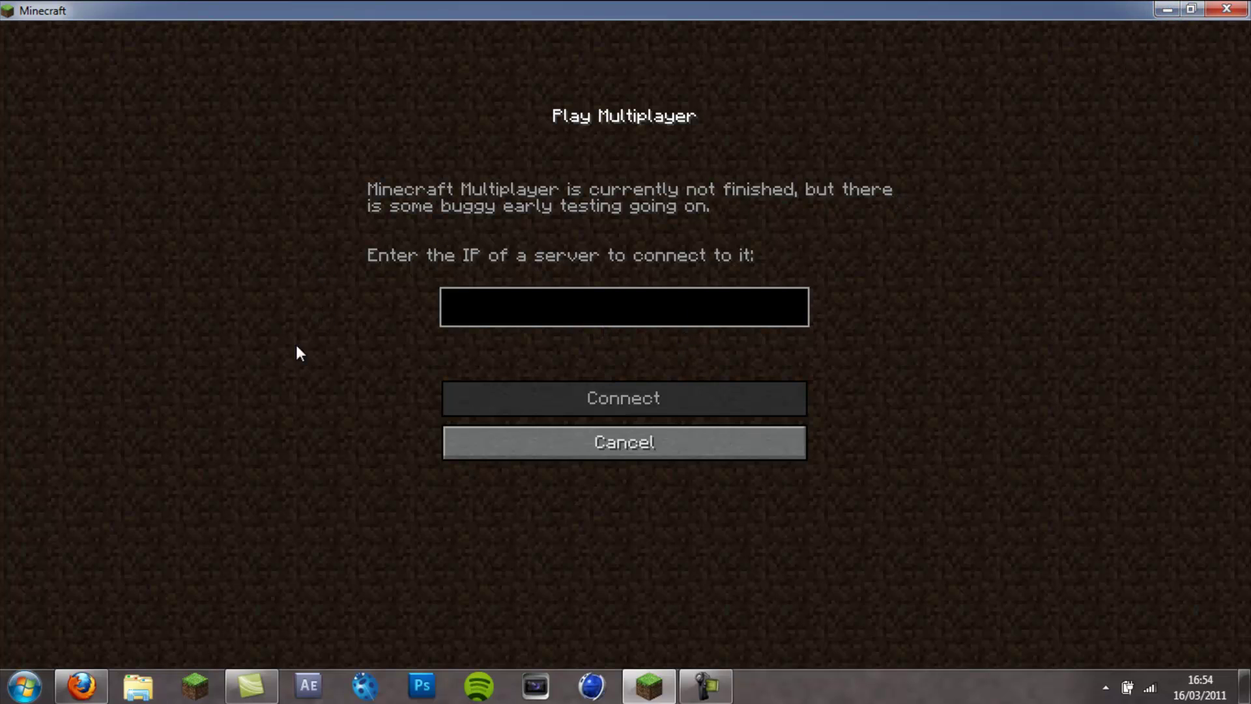
pyautogui.click(82, 685)
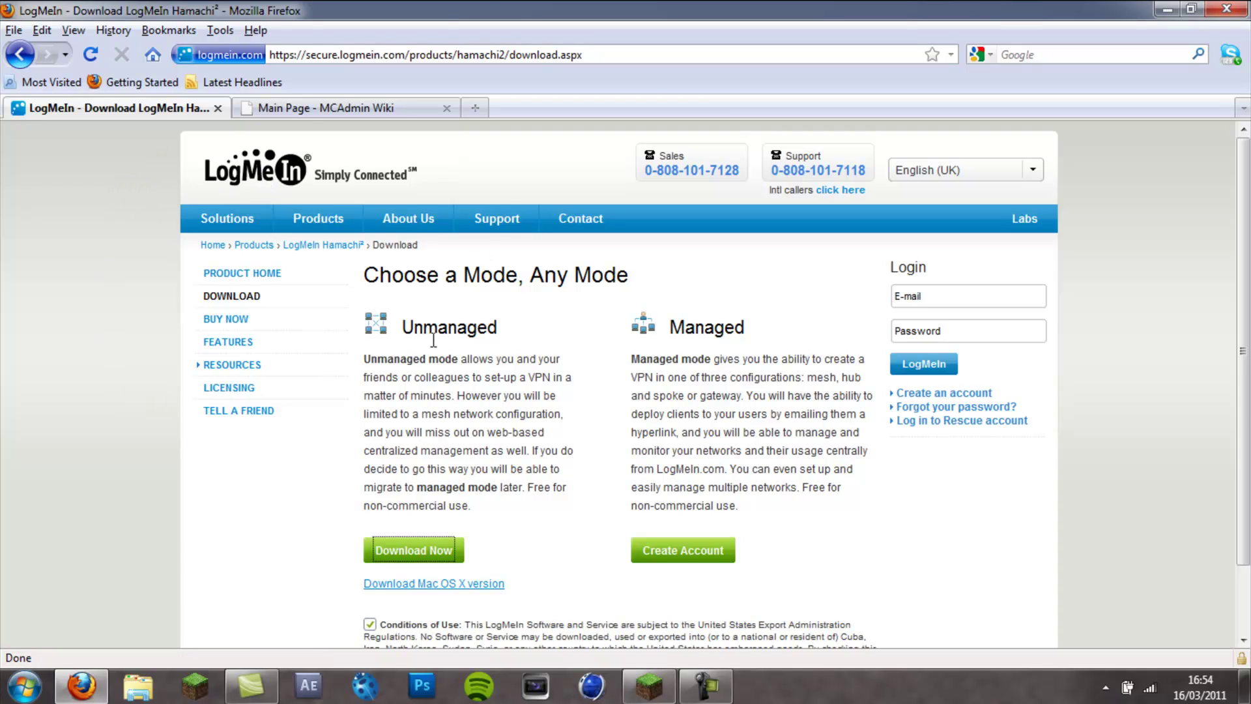
# - Download and save the unmanaged Hamachi installer hamachi(4).msi, cancelling its security warning for now
pyautogui.scroll(-3, 446, 335)
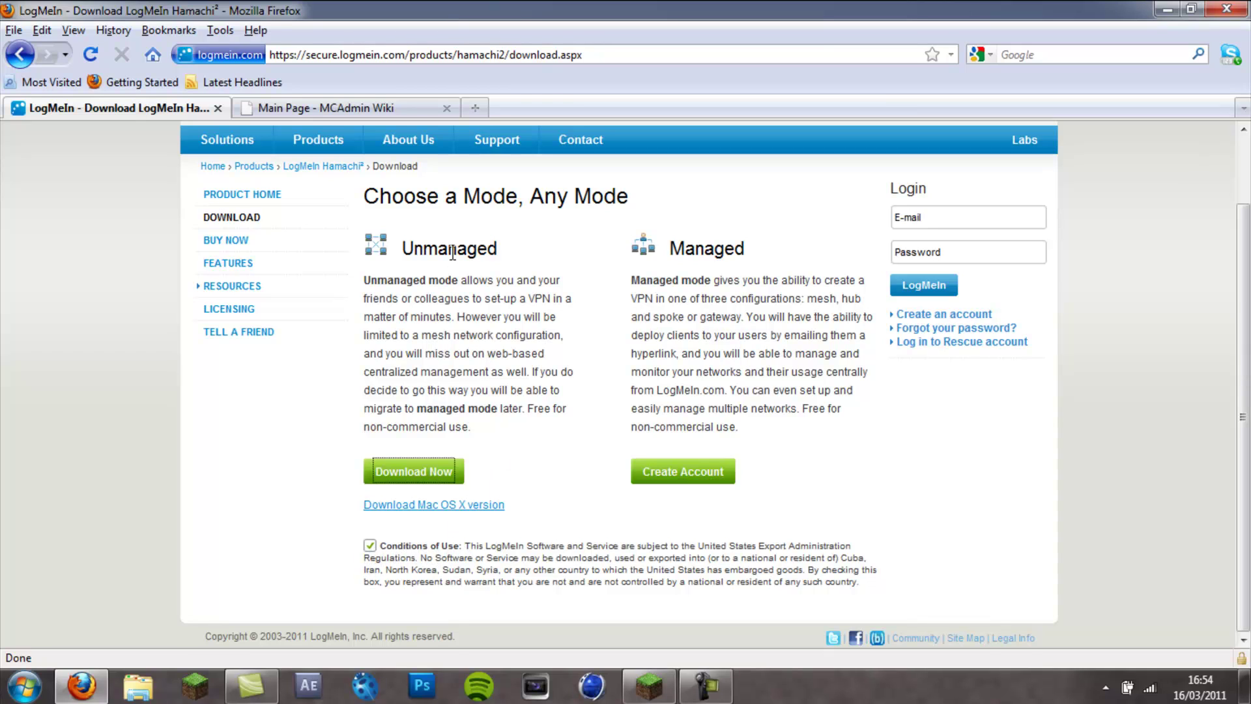
pyautogui.click(408, 490)
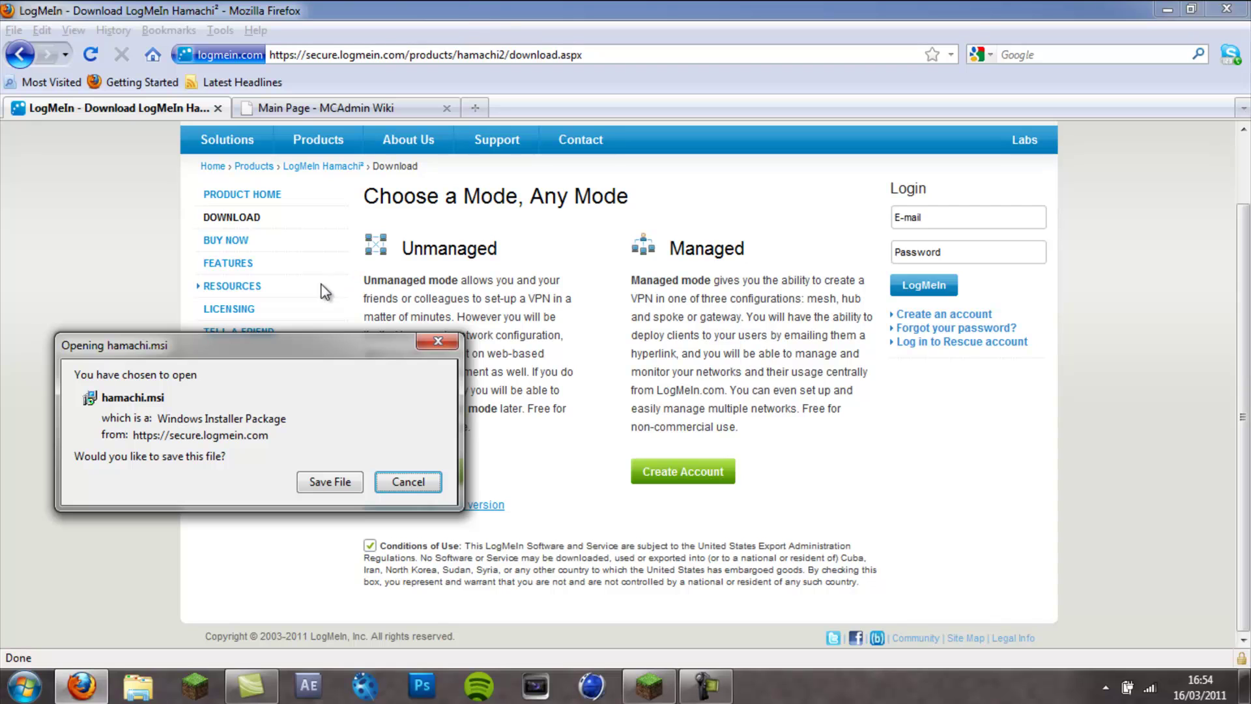
pyautogui.click(342, 485)
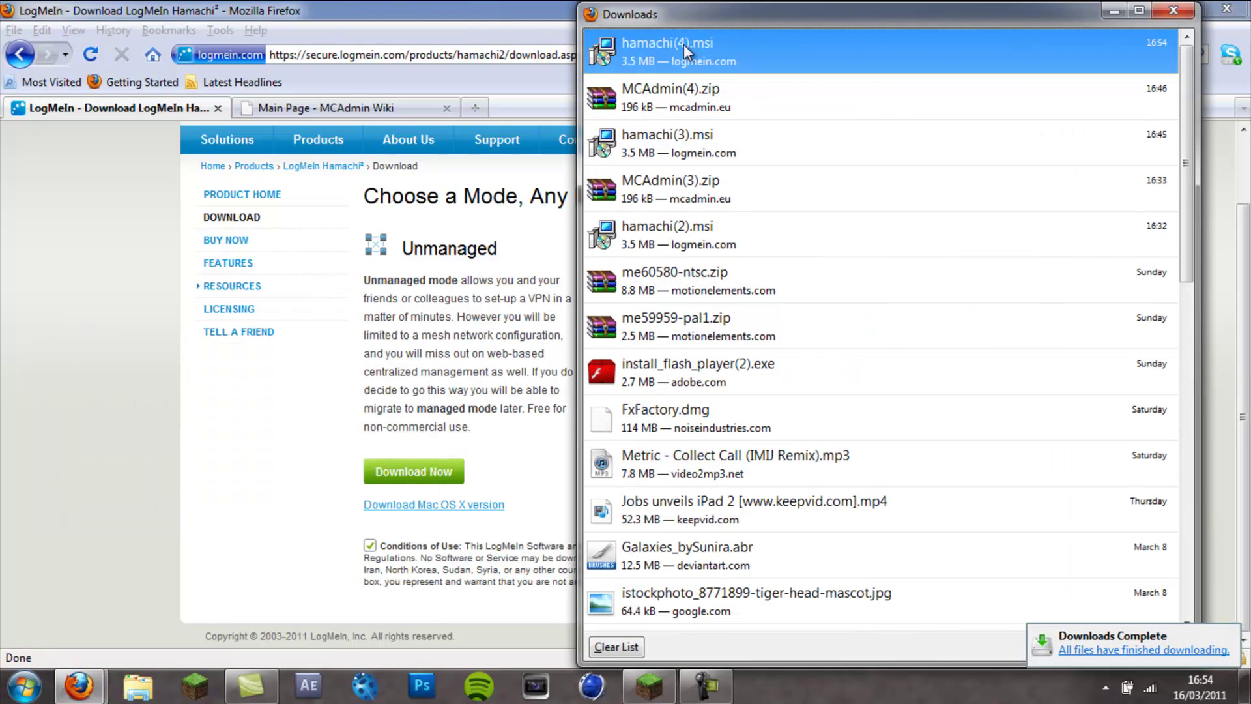
pyautogui.doubleClick(823, 45)
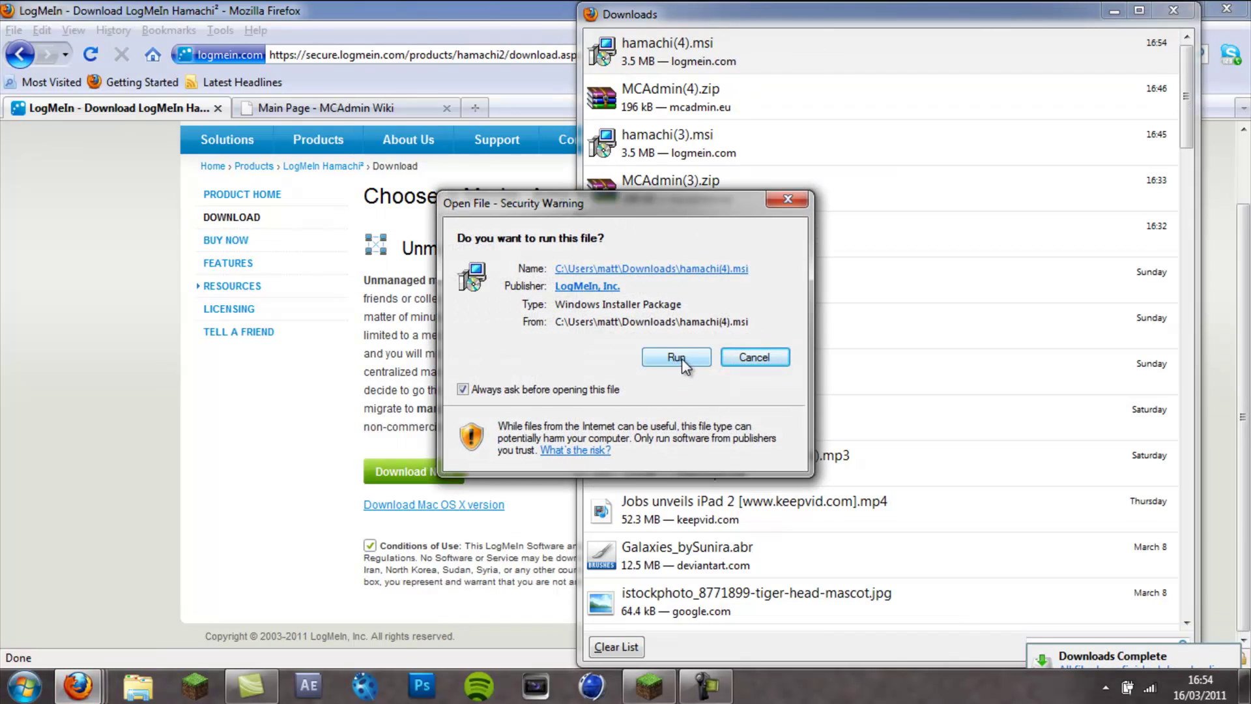
pyautogui.click(754, 357)
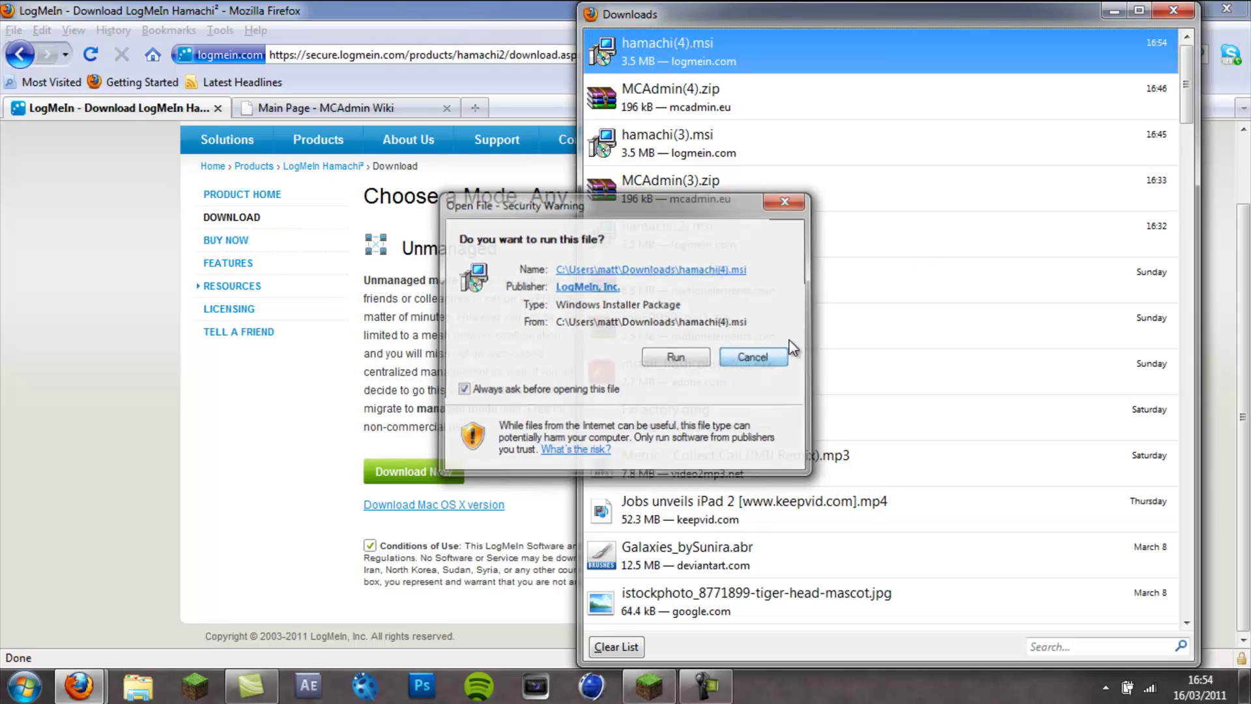
pyautogui.press('Escape')
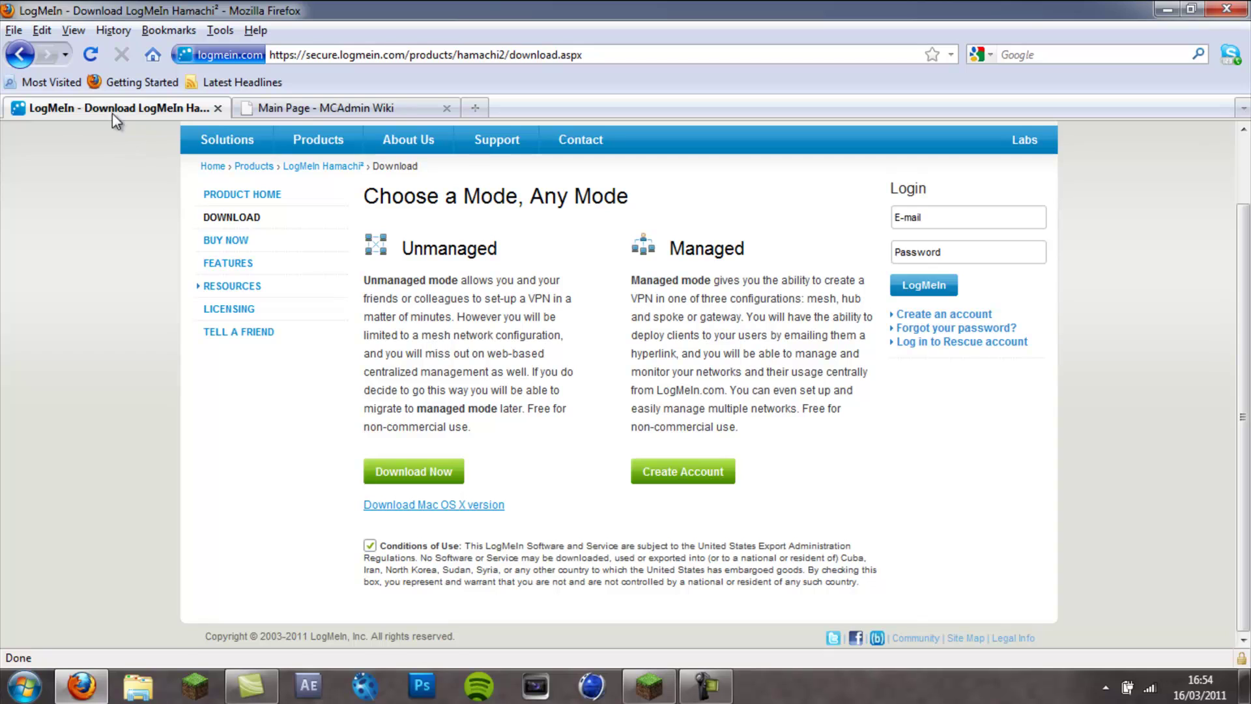
# - On the MCAdmin Wiki tab, scroll to the MCAdmin.zip link and start its download
pyautogui.click(315, 104)
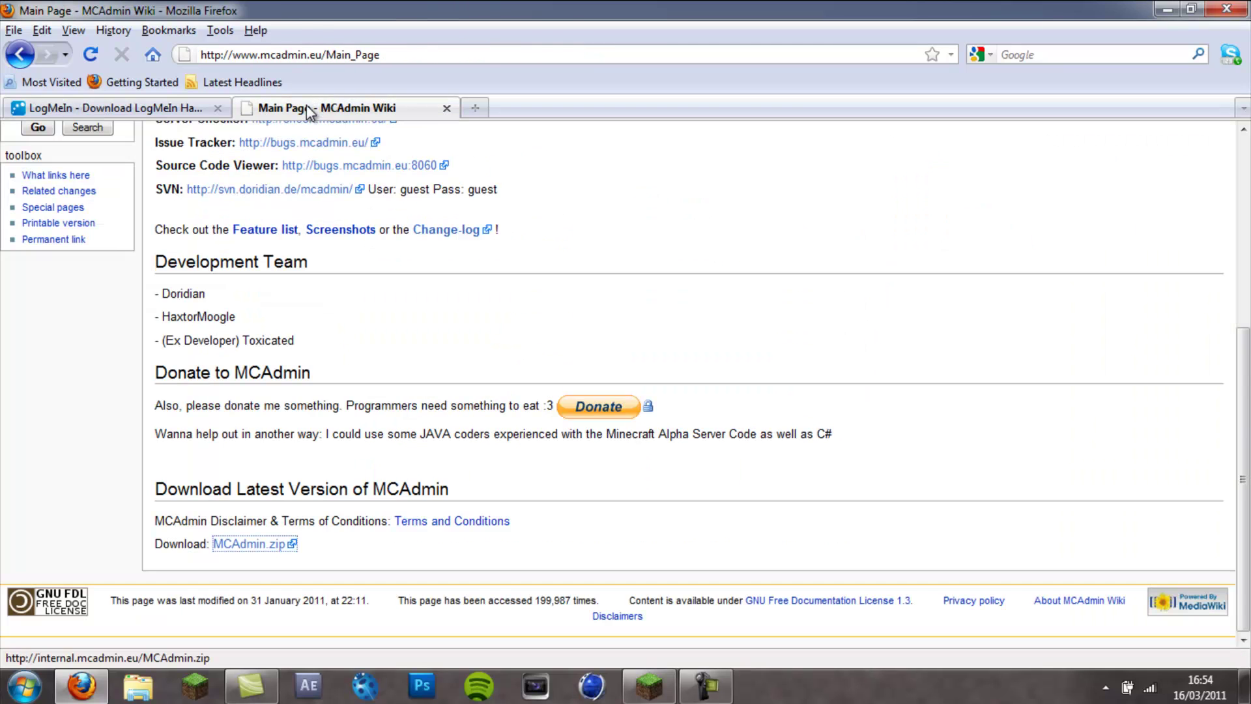
pyautogui.scroll(5, 456, 282)
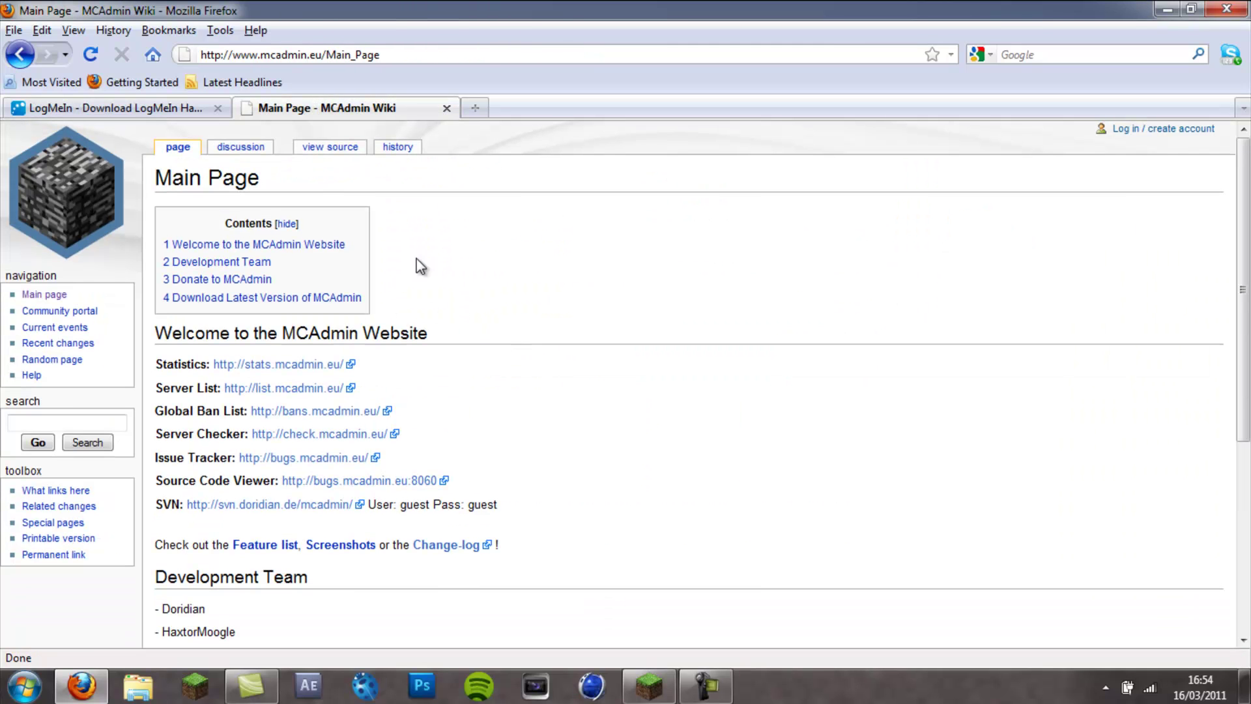
pyautogui.scroll(-5, 583, 297)
pyautogui.scroll(5, 580, 297)
pyautogui.scroll(-5, 648, 345)
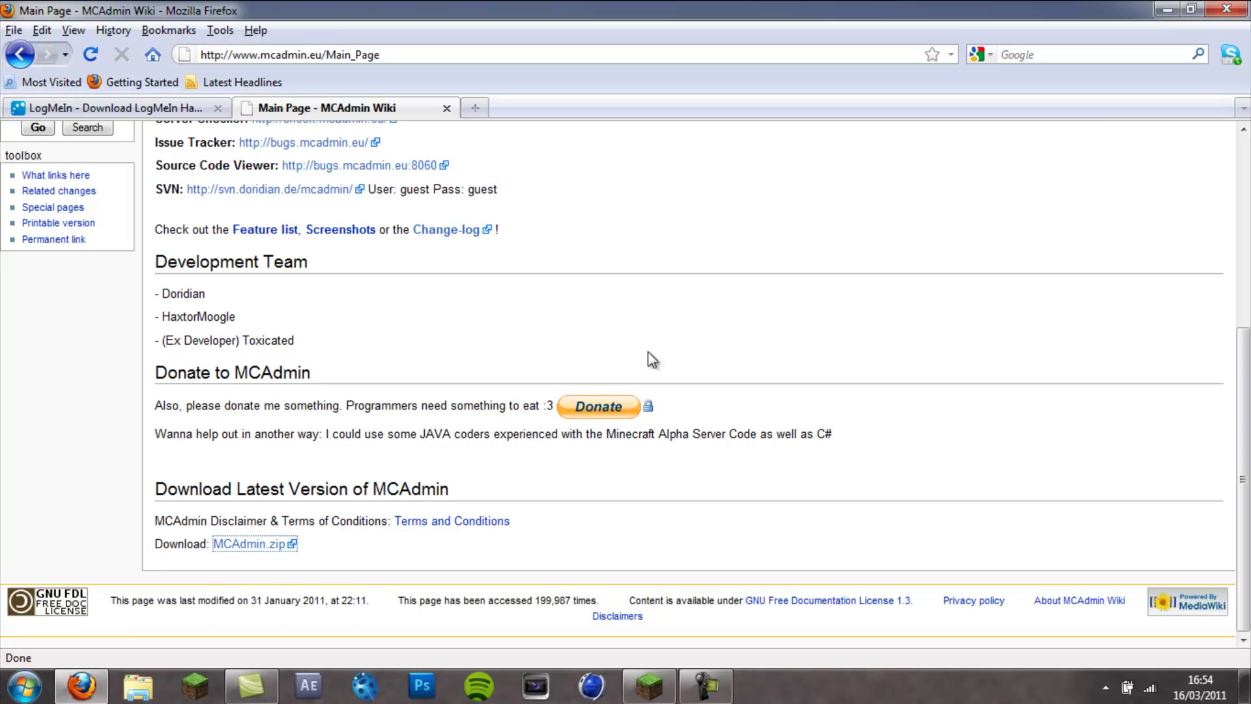
pyautogui.scroll(5, 648, 353)
pyautogui.scroll(-10, 526, 271)
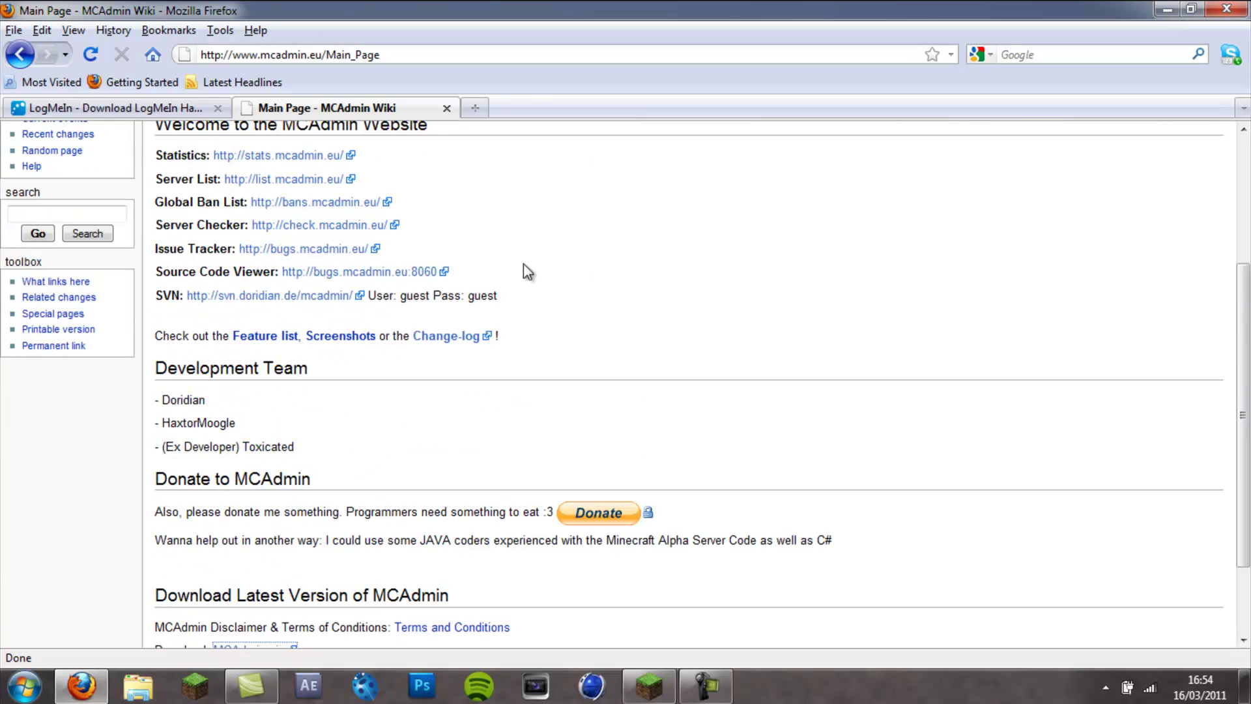
pyautogui.scroll(10, 405, 447)
pyautogui.scroll(-5, 250, 357)
pyautogui.scroll(-3, 249, 357)
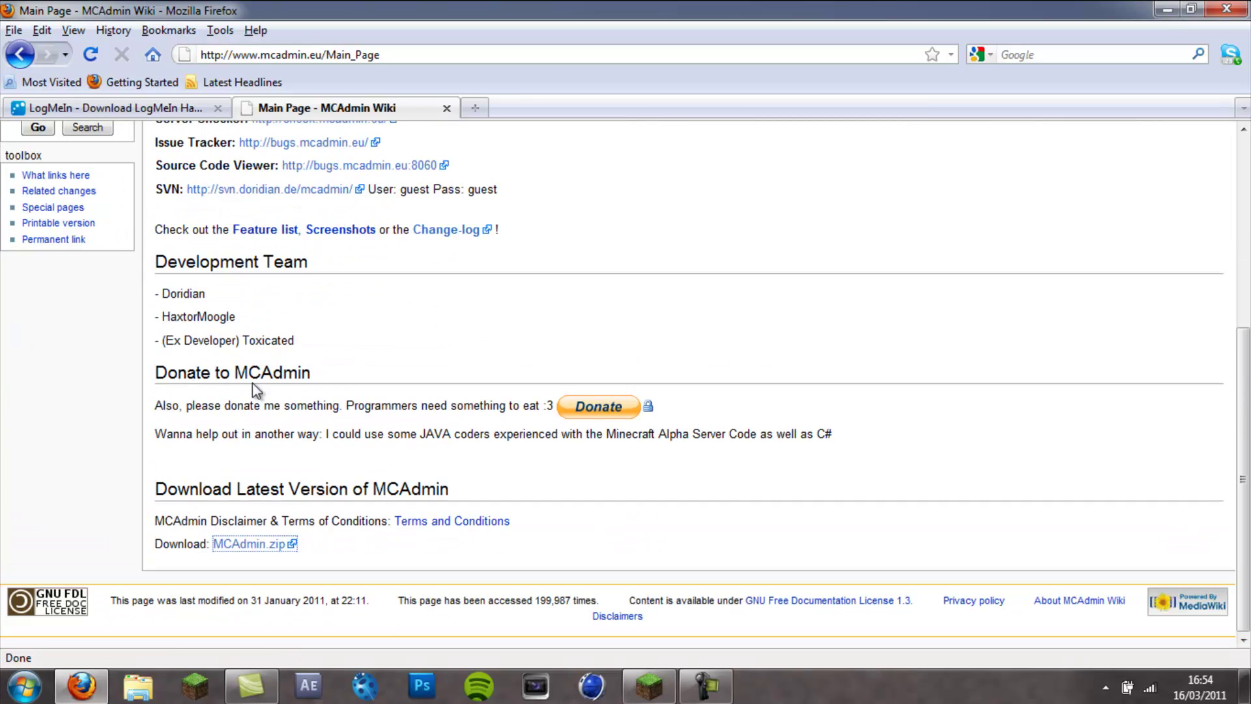
pyautogui.click(244, 550)
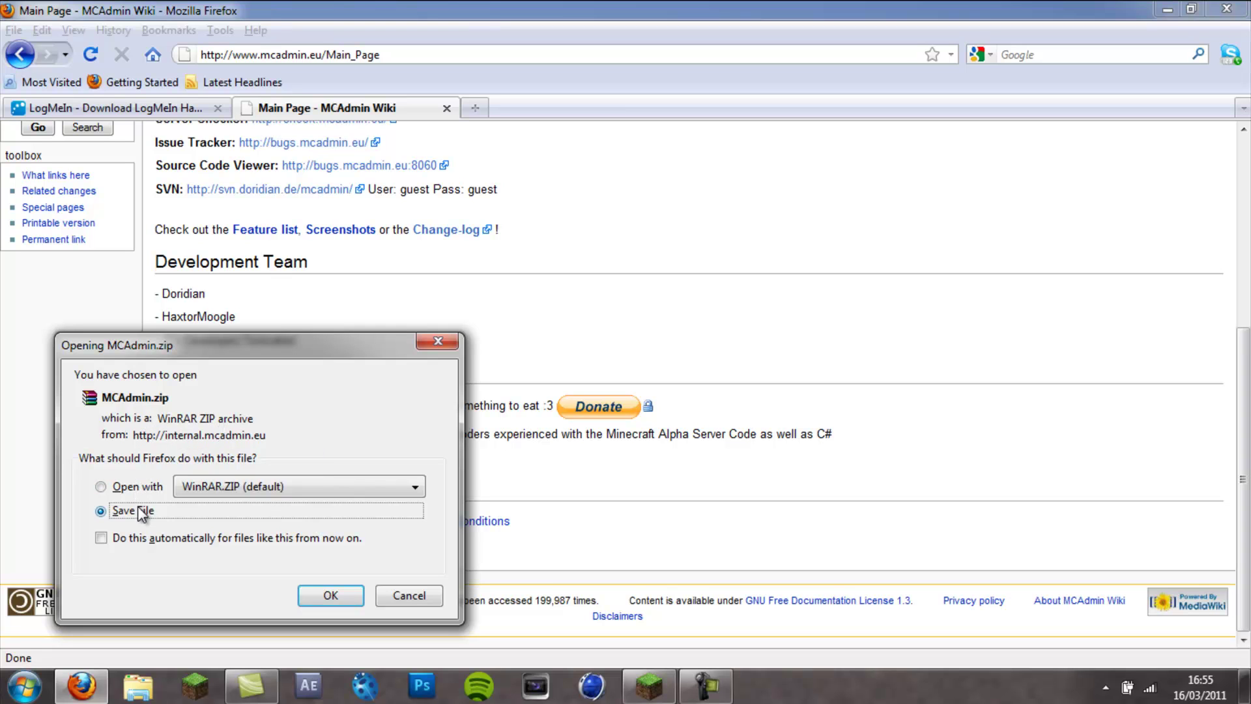
# - Save MCAdmin.zip, open MCAdmin(5).zip in WinRAR and select all four files for extraction
pyautogui.click(331, 596)
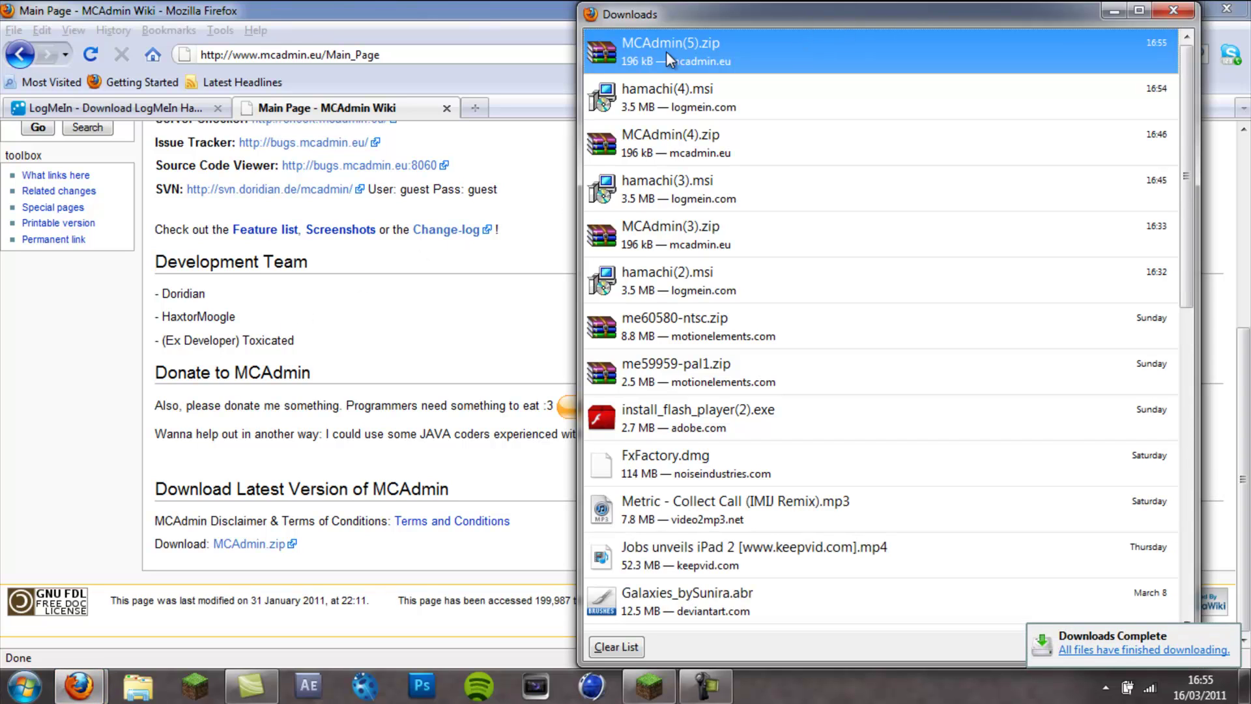
pyautogui.doubleClick(851, 49)
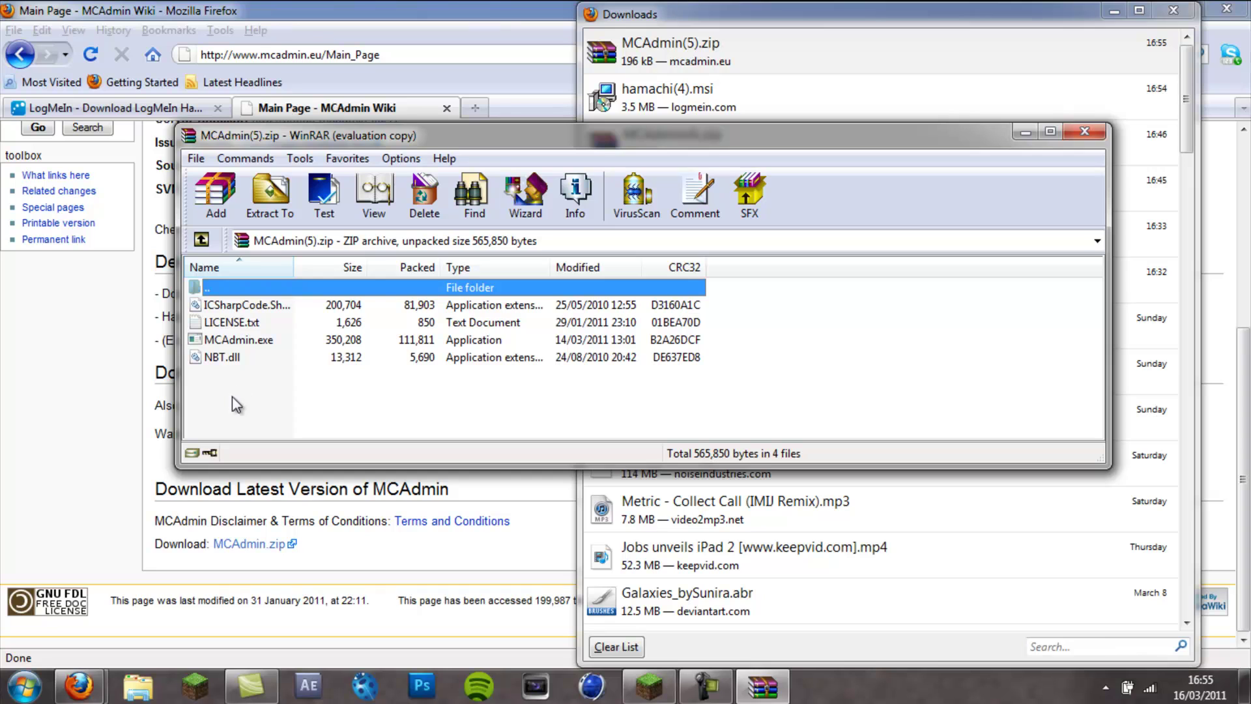
pyautogui.moveTo(241, 396); pyautogui.dragTo(251, 300)
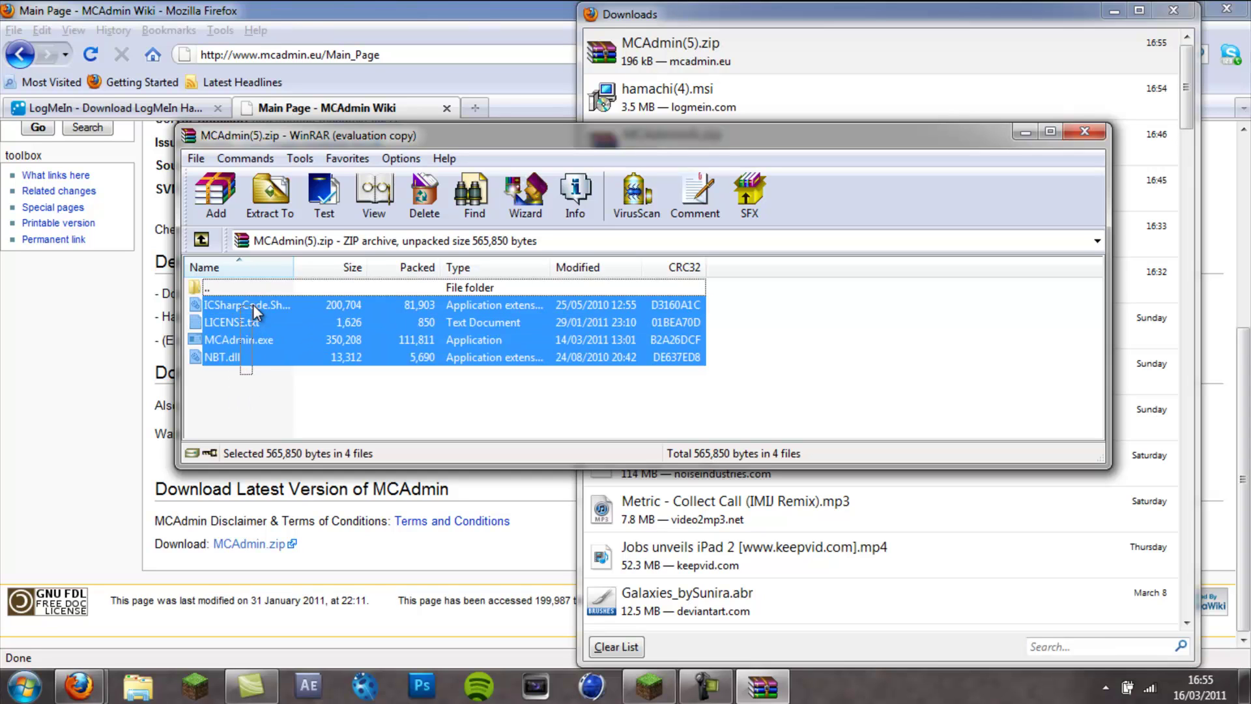
pyautogui.click(259, 198)
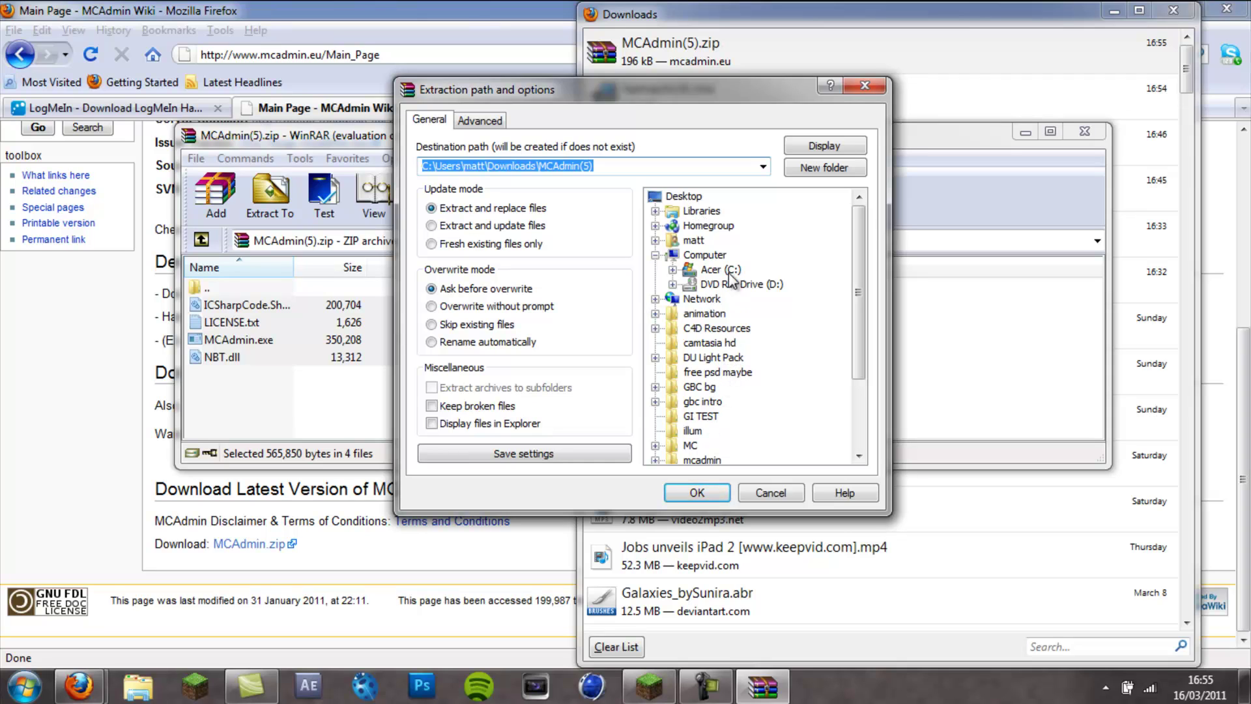
# - Extract the files into a new 'mcadmin' folder under My Documents and close WinRAR
pyautogui.click(695, 240)
pyautogui.doubleClick(695, 240)
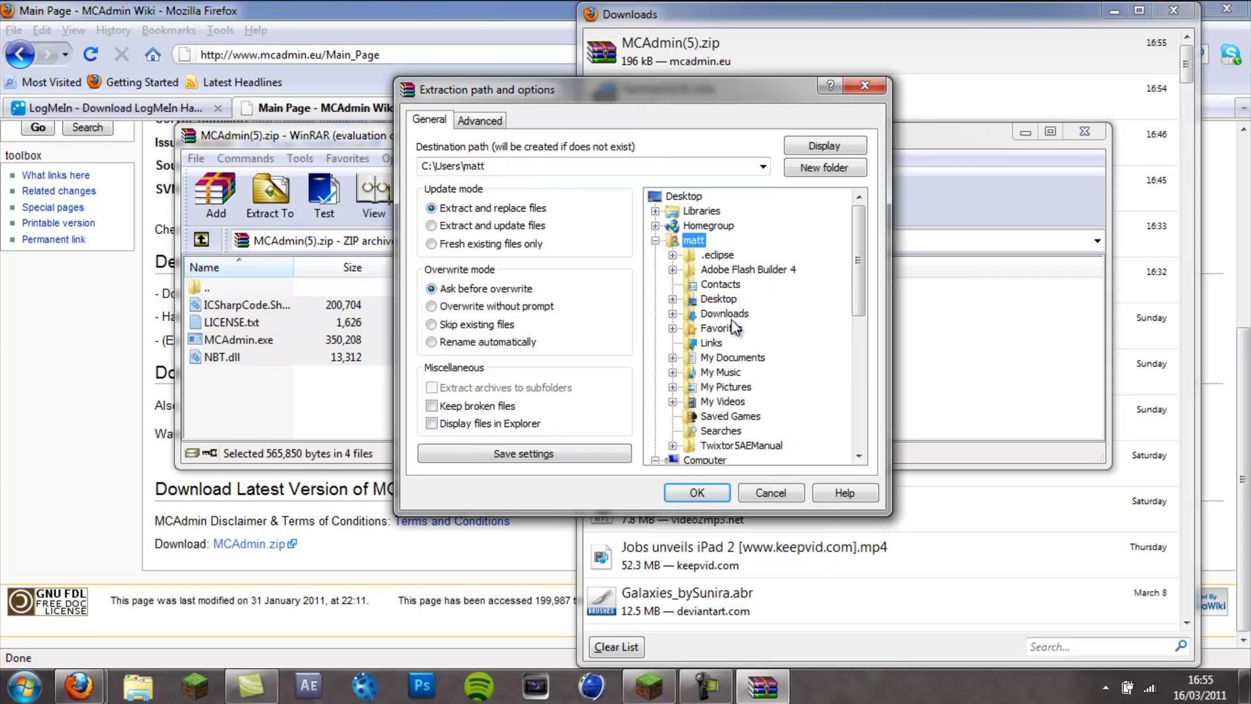
pyautogui.doubleClick(731, 358)
pyautogui.click(810, 171)
pyautogui.write('mcadmin')
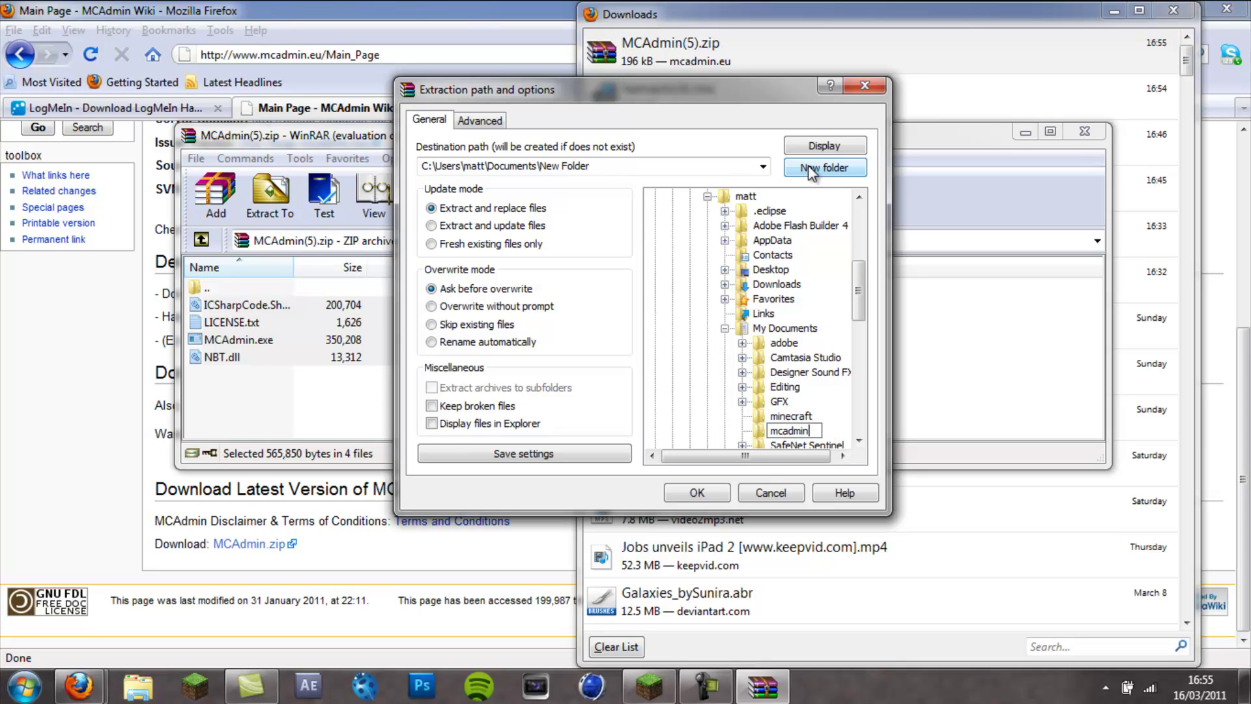
pyautogui.press('Return')
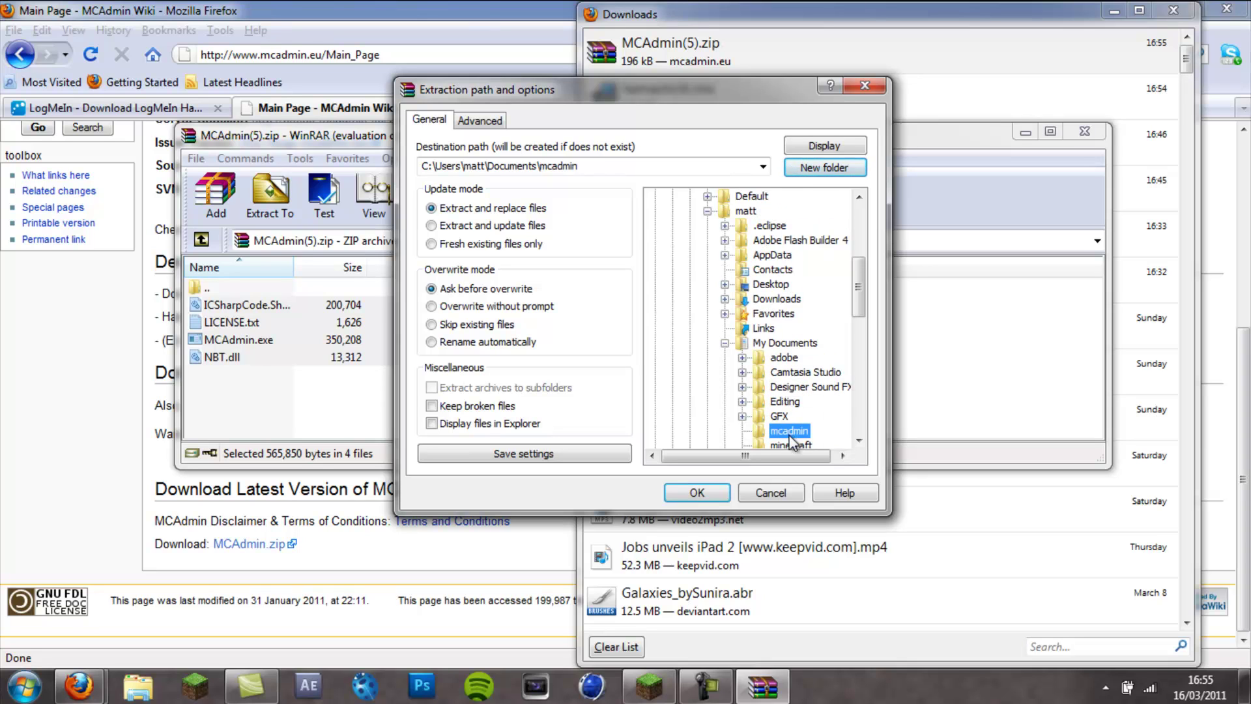
pyautogui.click(698, 495)
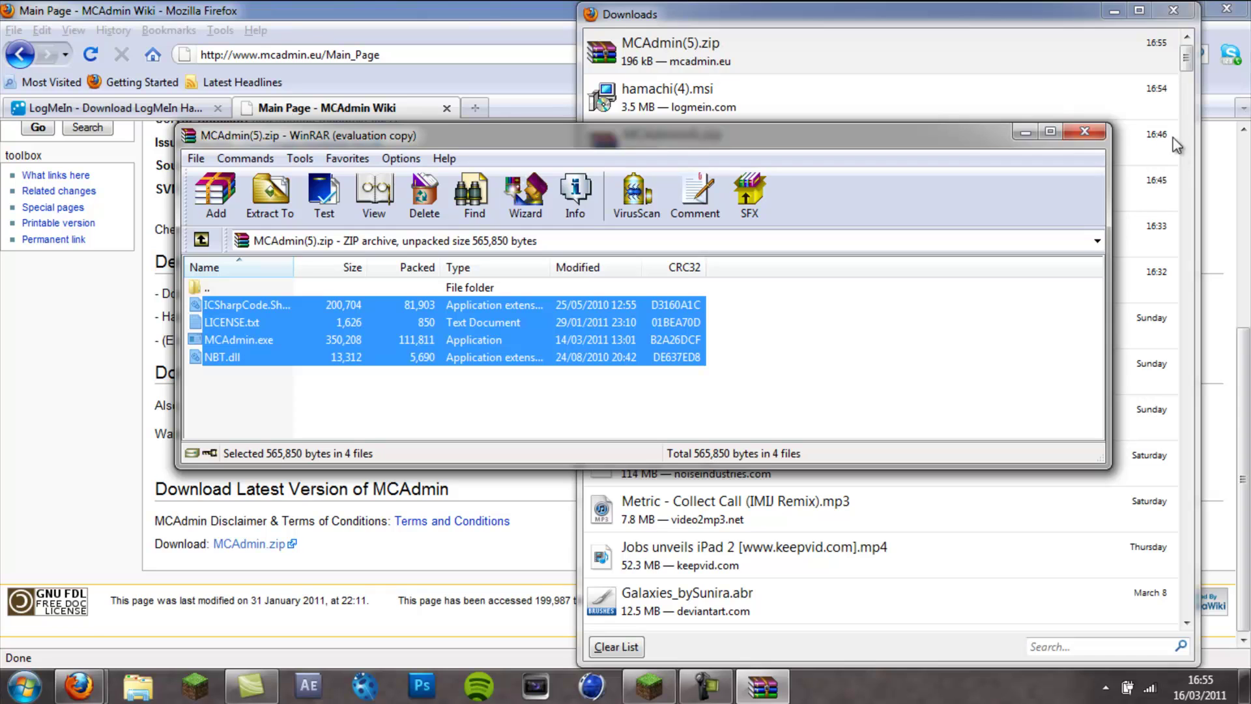
pyautogui.click(1085, 131)
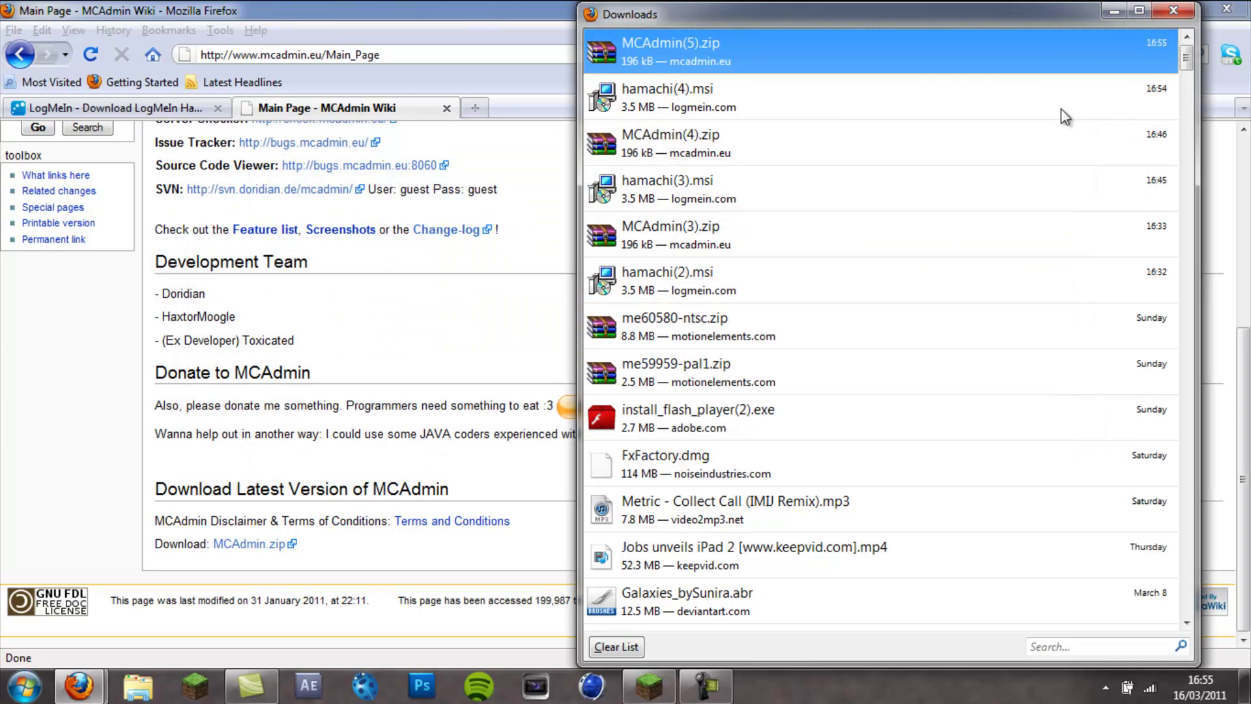
# - Close the downloads list, return to the Hamachi page, and search the Start menu for 'log'
pyautogui.click(1173, 10)
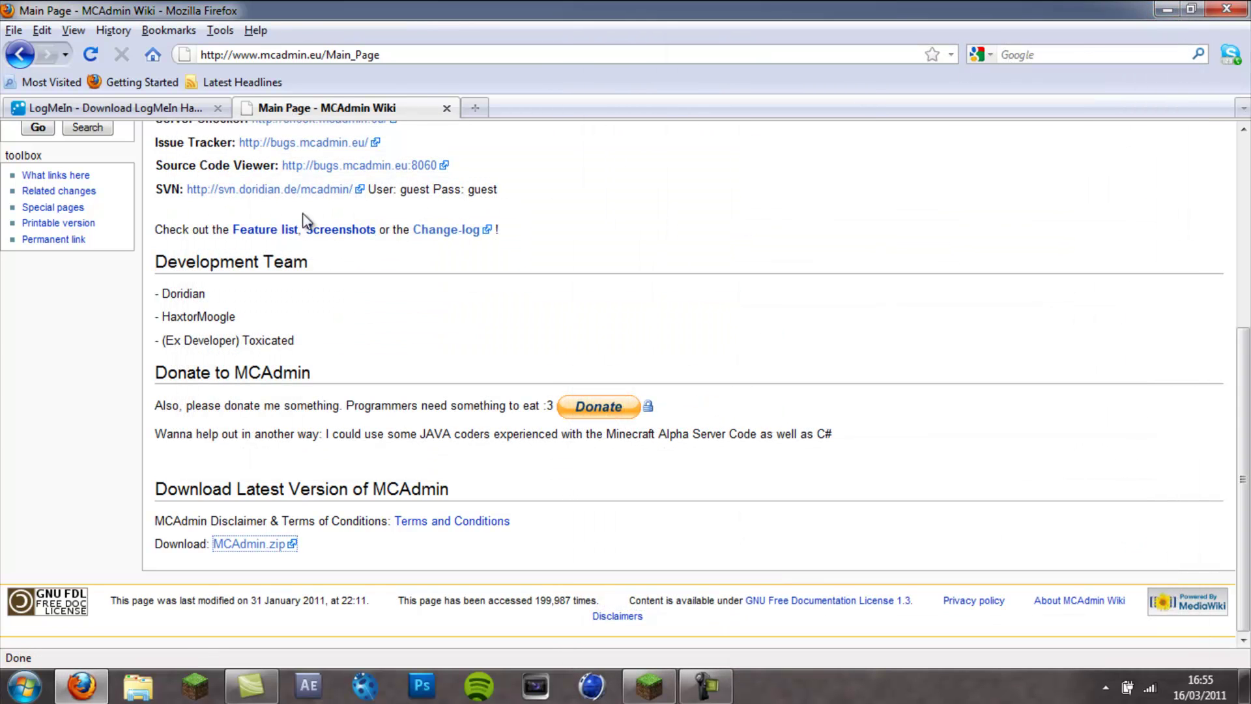
pyautogui.click(157, 108)
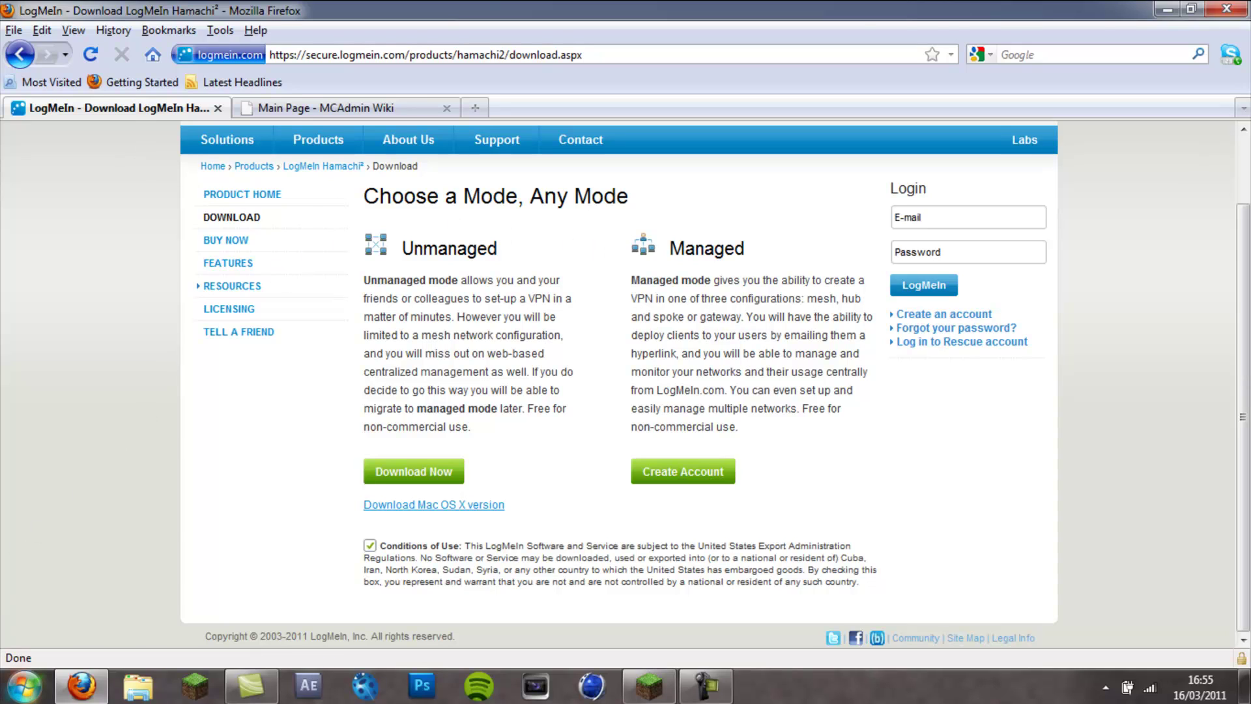
pyautogui.click(25, 685)
pyautogui.click(85, 638)
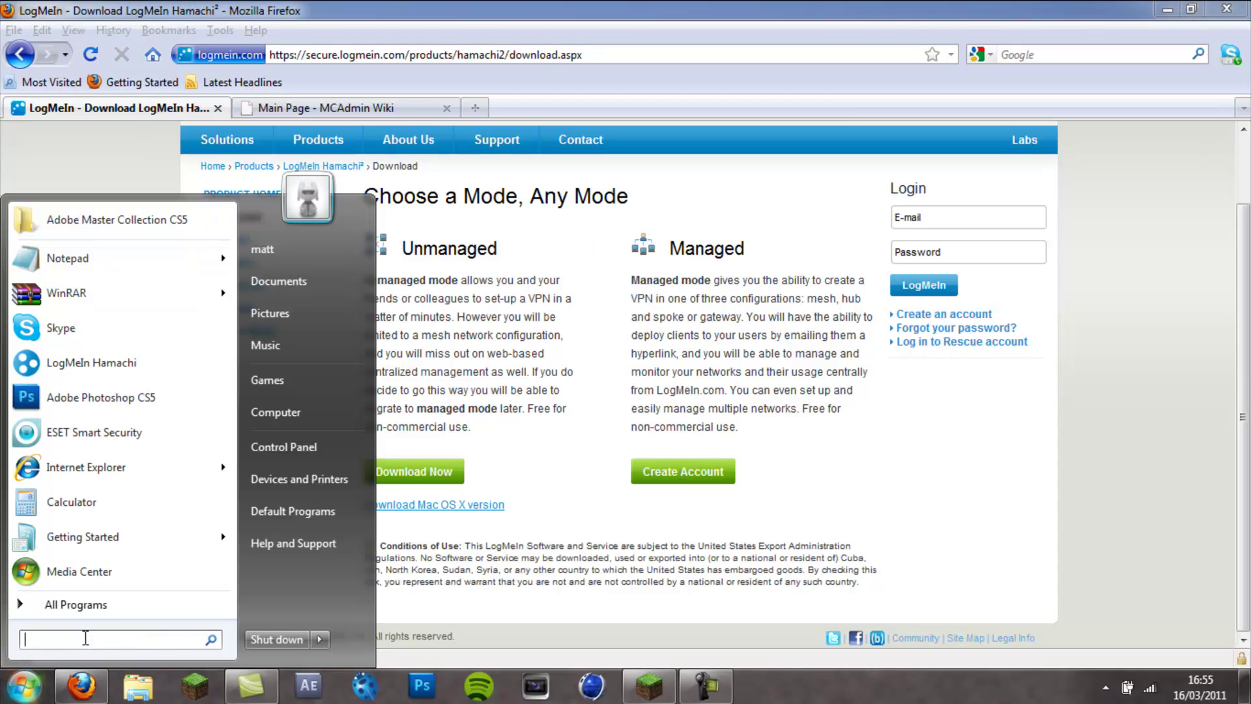
pyautogui.click(1097, 467)
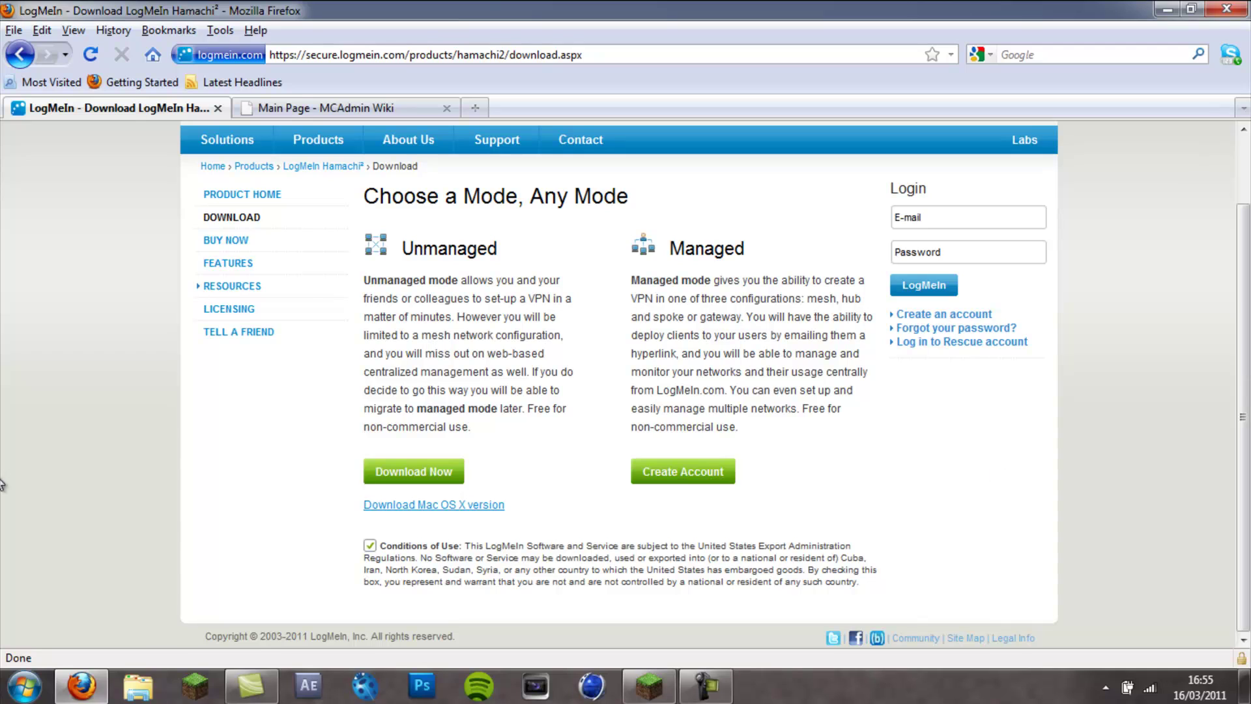
pyautogui.click(15, 695)
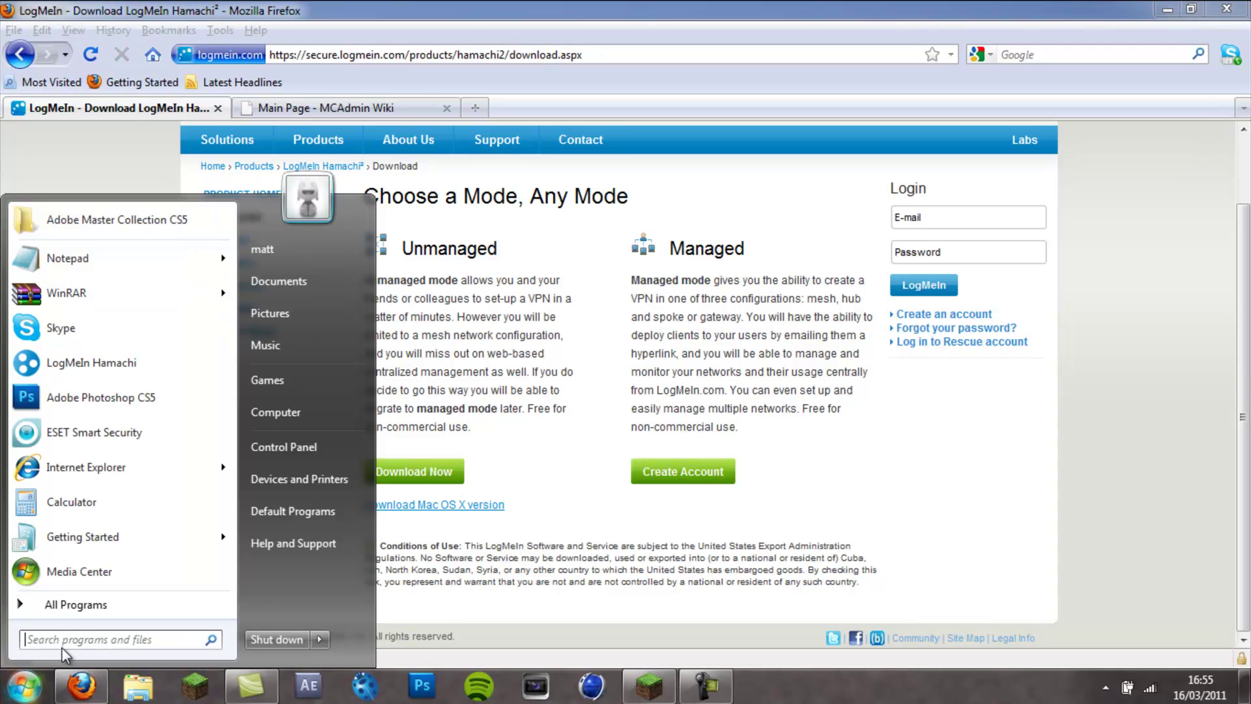
pyautogui.click(63, 637)
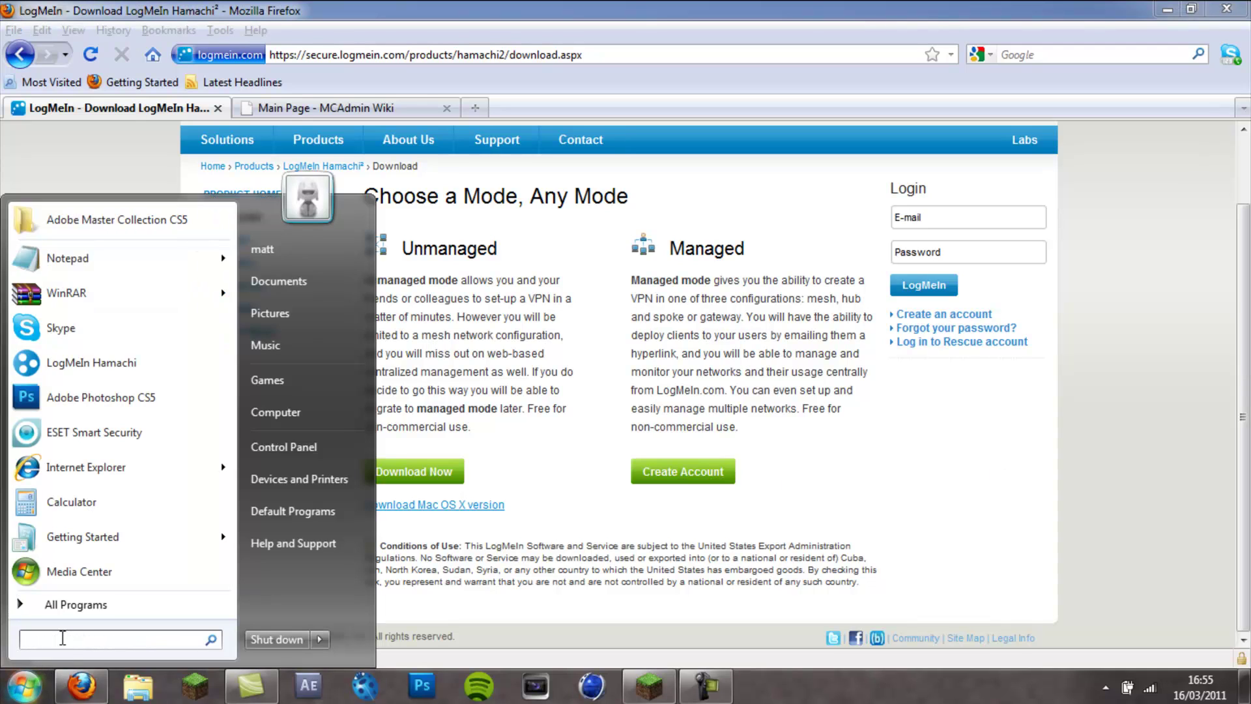
pyautogui.write('log')
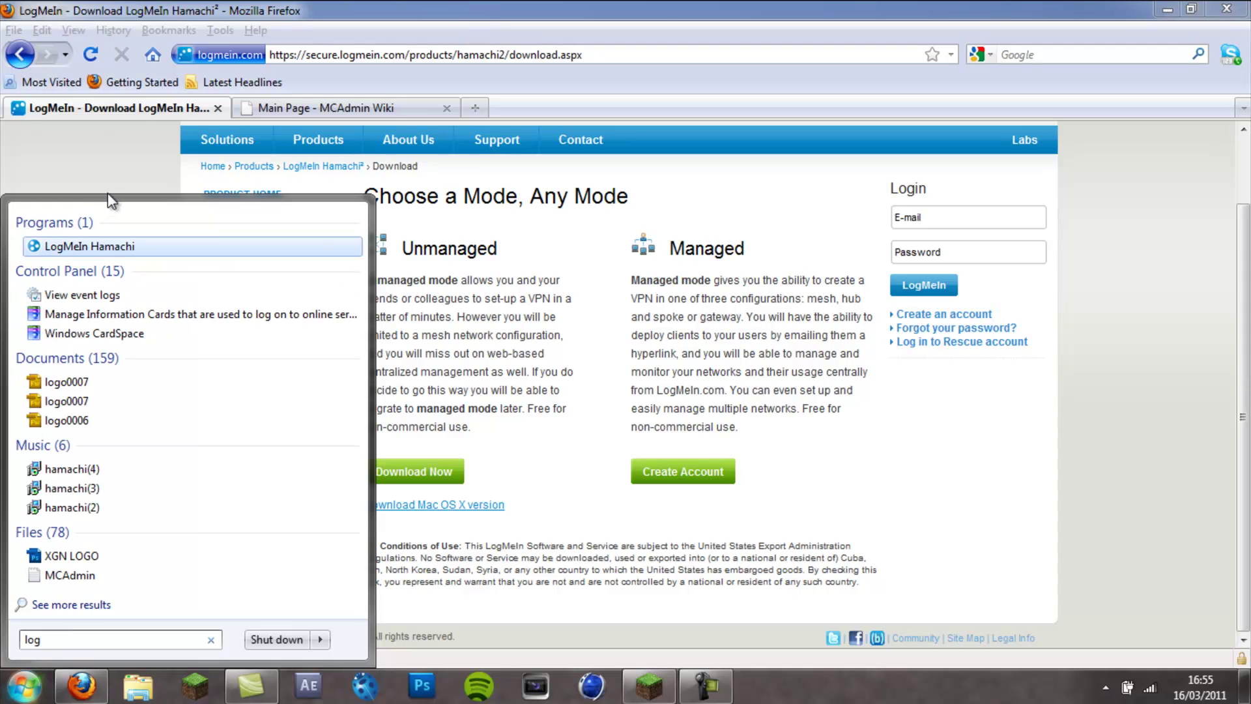
# - Launch LogMeIn Hamachi from the search results and power it off and back on
pyautogui.click(67, 247)
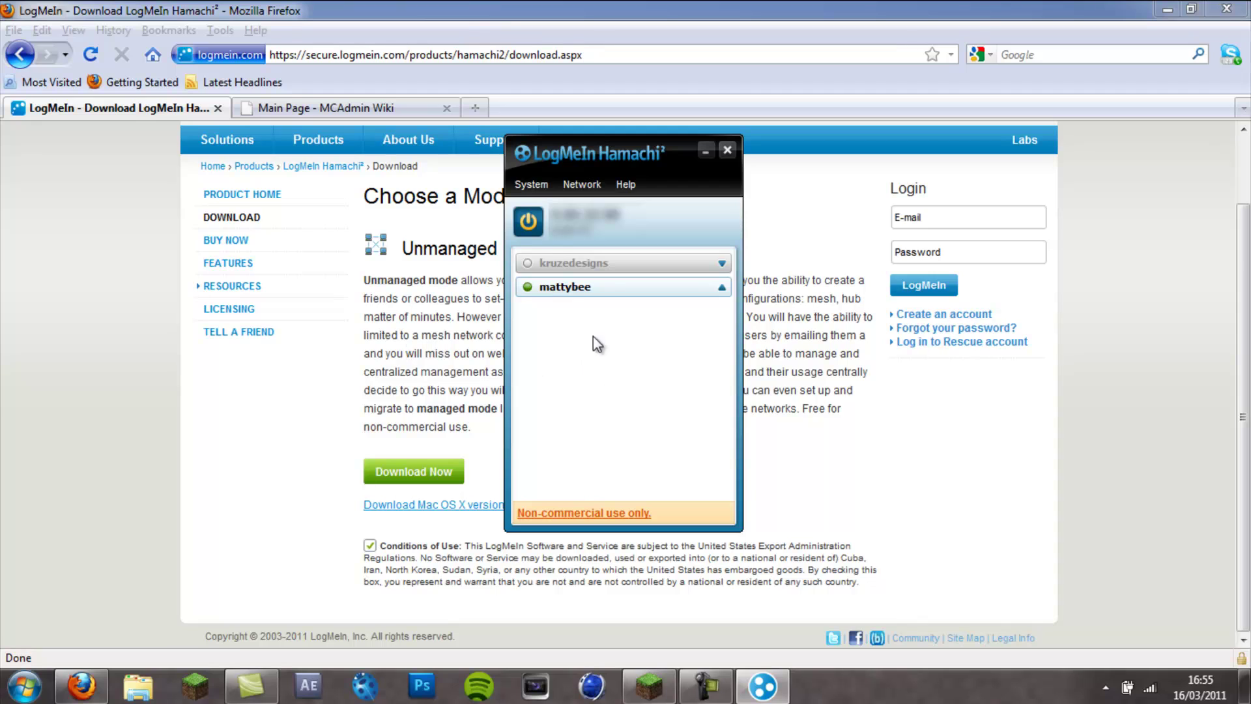
pyautogui.click(528, 223)
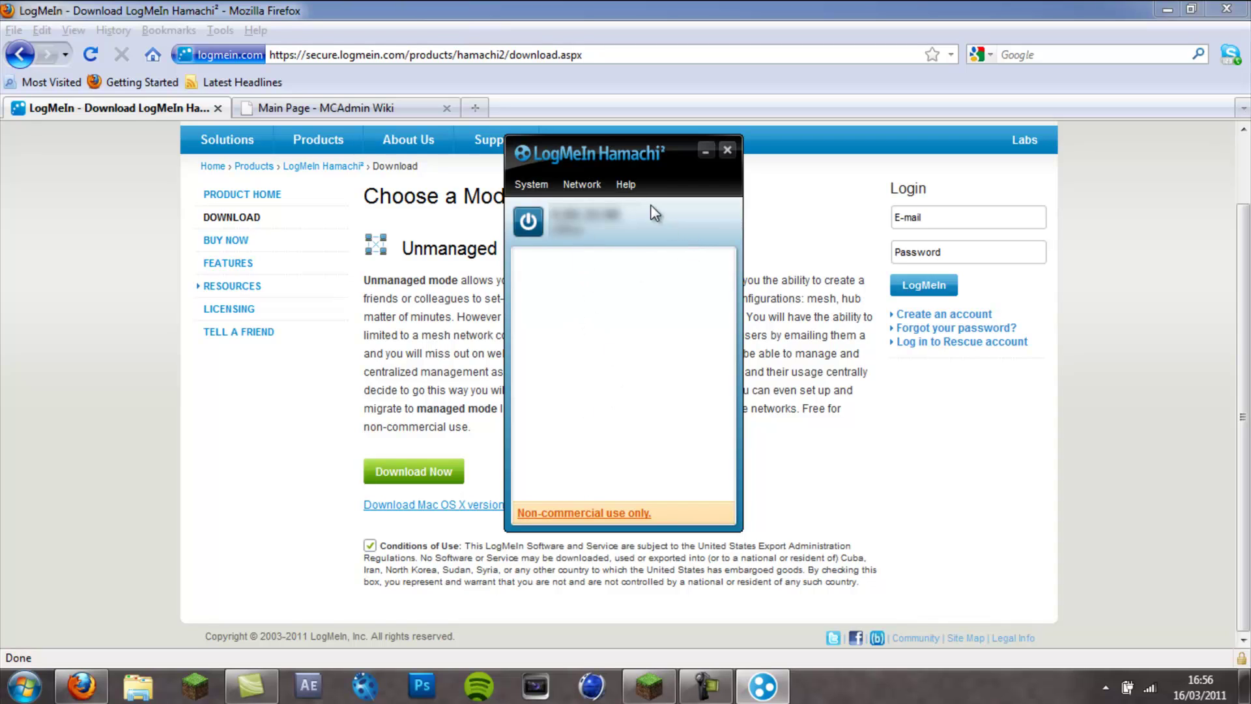
pyautogui.click(528, 221)
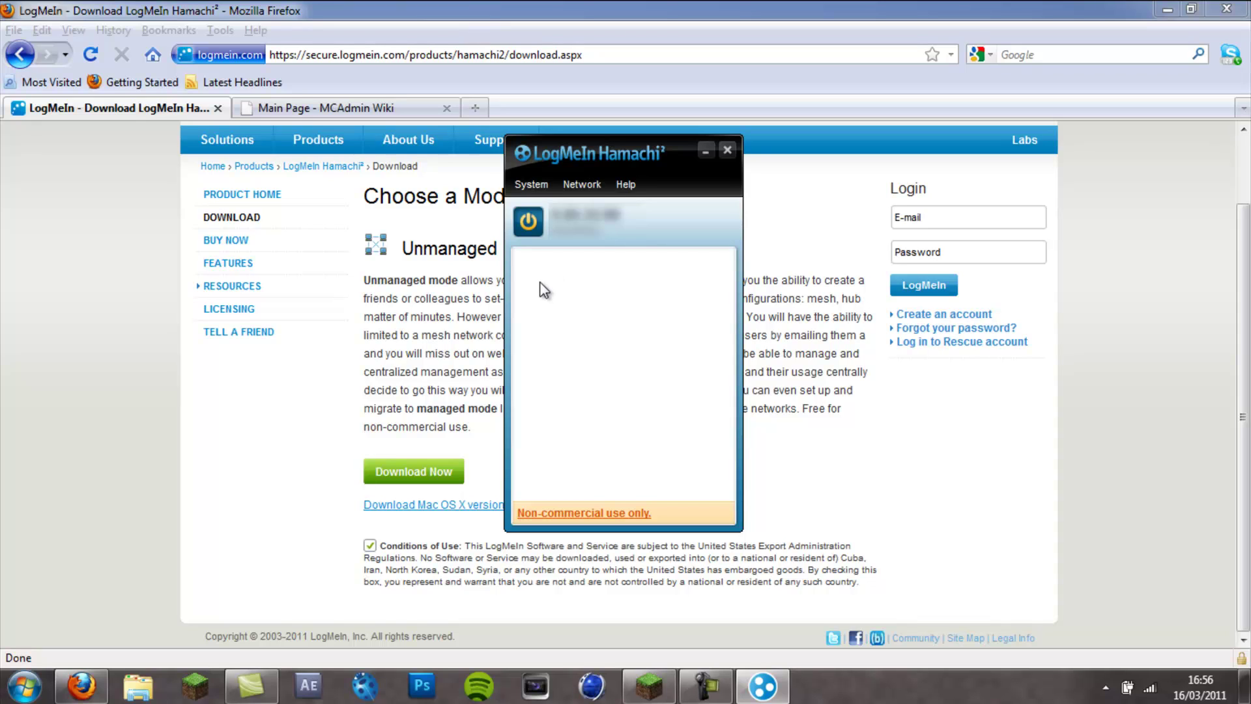
pyautogui.click(704, 691)
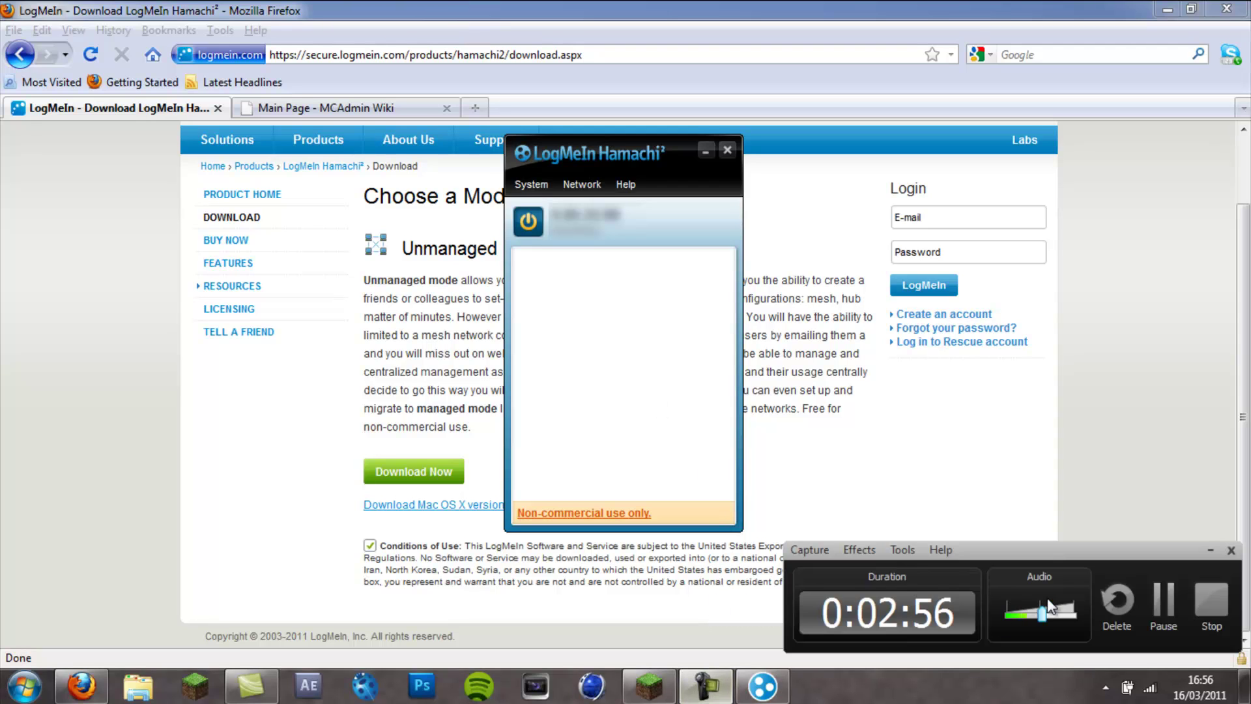
pyautogui.click(814, 395)
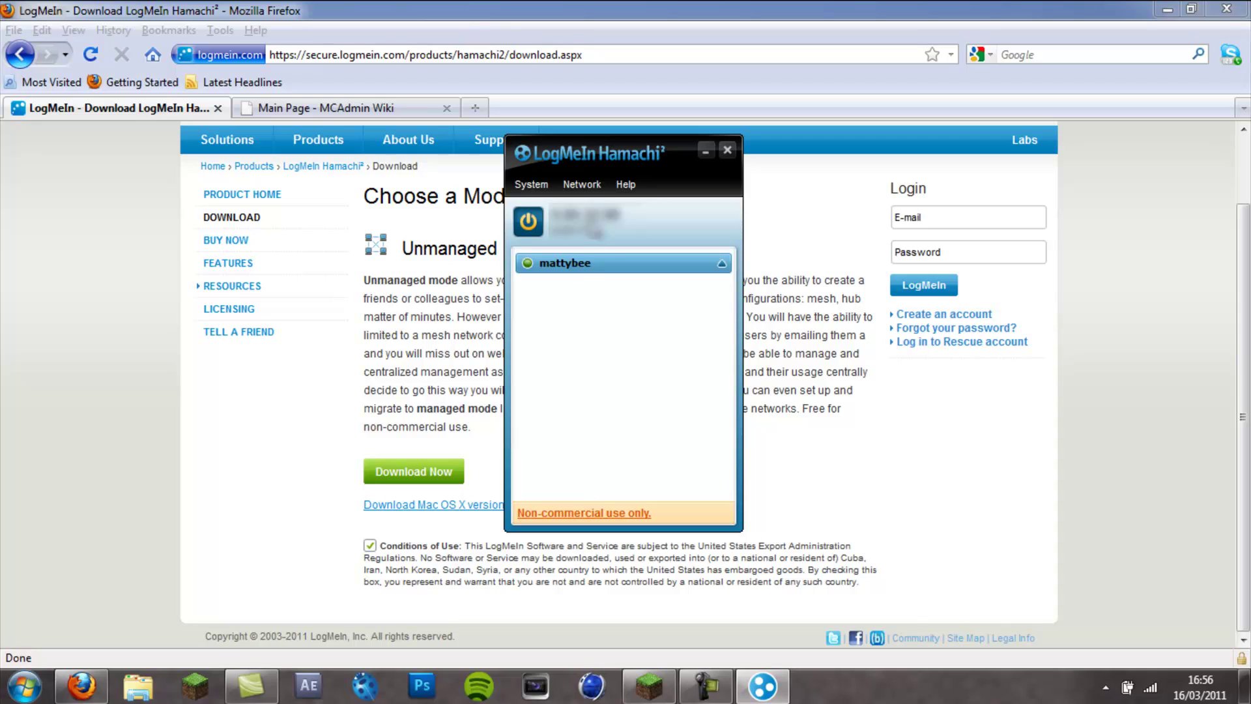
pyautogui.moveTo(571, 268)
# - Create a new Hamachi network with ID 'kruzedesigns' and a password
pyautogui.click(580, 184)
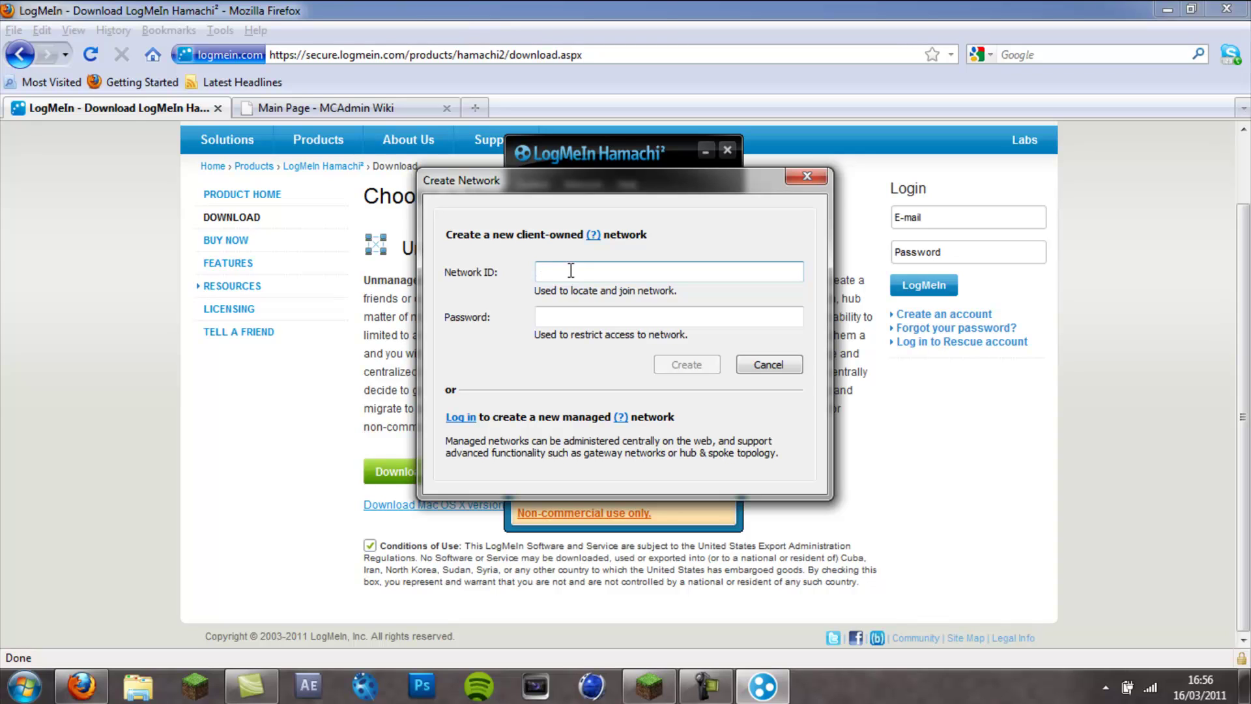
pyautogui.write('kruzedesigns')
pyautogui.click(588, 314)
pyautogui.write('kruzedesig')
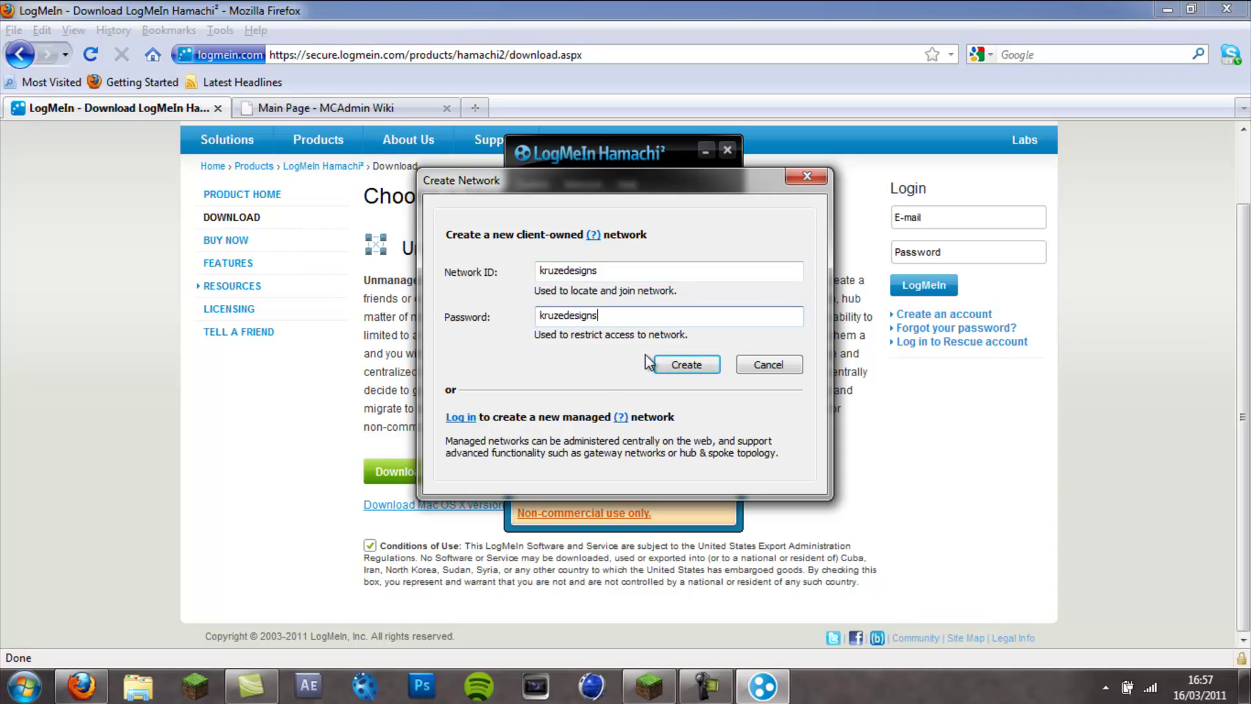
pyautogui.click(687, 364)
# - Select the new kruzedesigns network and move the Hamachi window toward the lower right
pyautogui.click(600, 264)
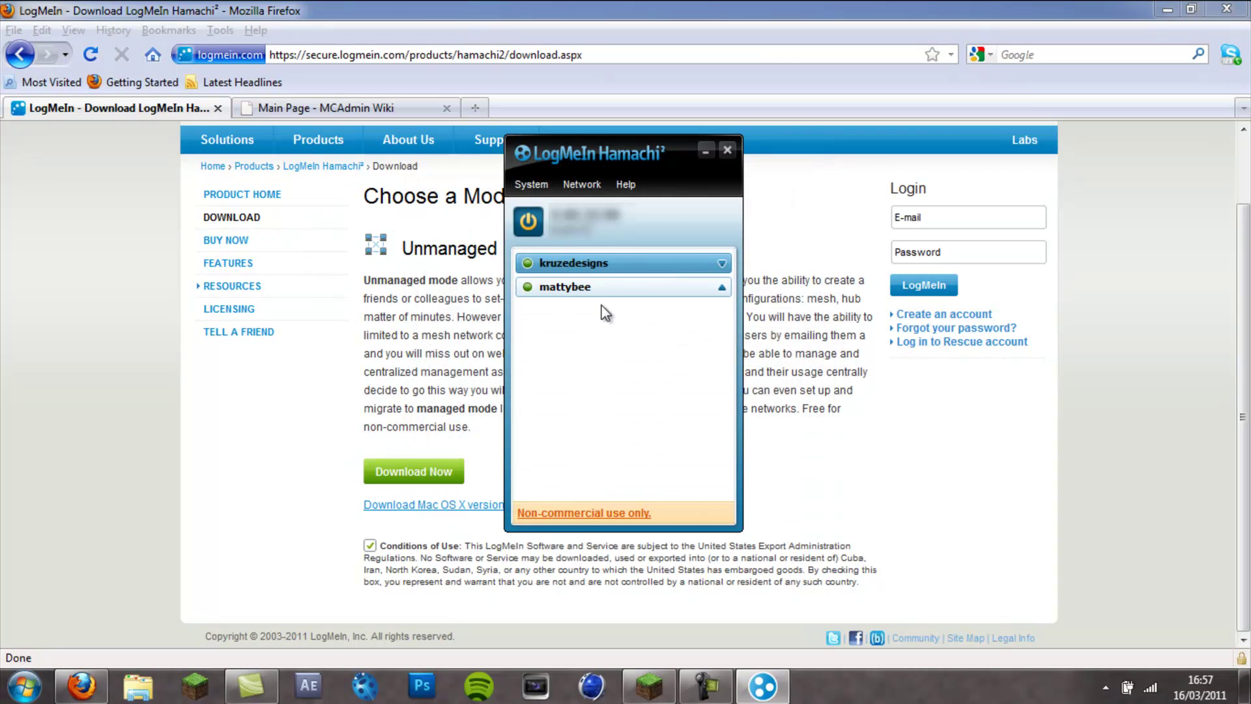
pyautogui.moveTo(575, 271)
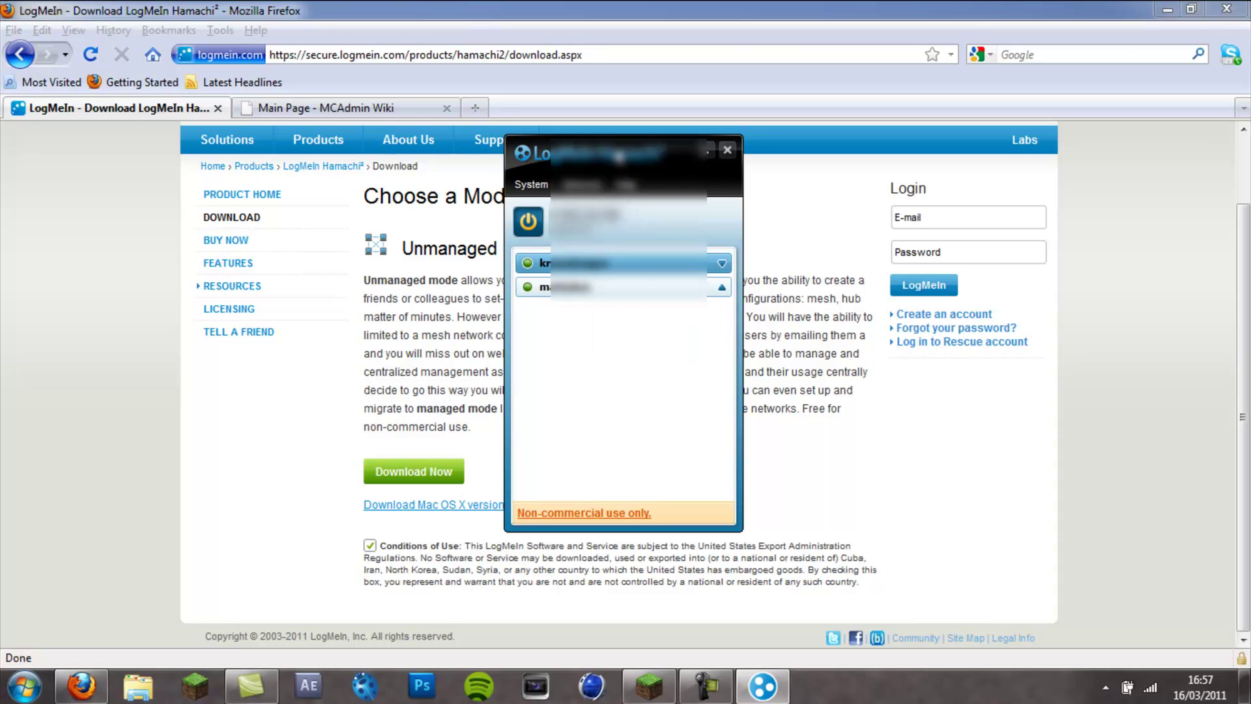
pyautogui.moveTo(619, 153)
pyautogui.mouseDown()
pyautogui.moveTo(683, 266)
pyautogui.moveTo(631, 138)
pyautogui.moveTo(620, 145)
pyautogui.mouseUp()
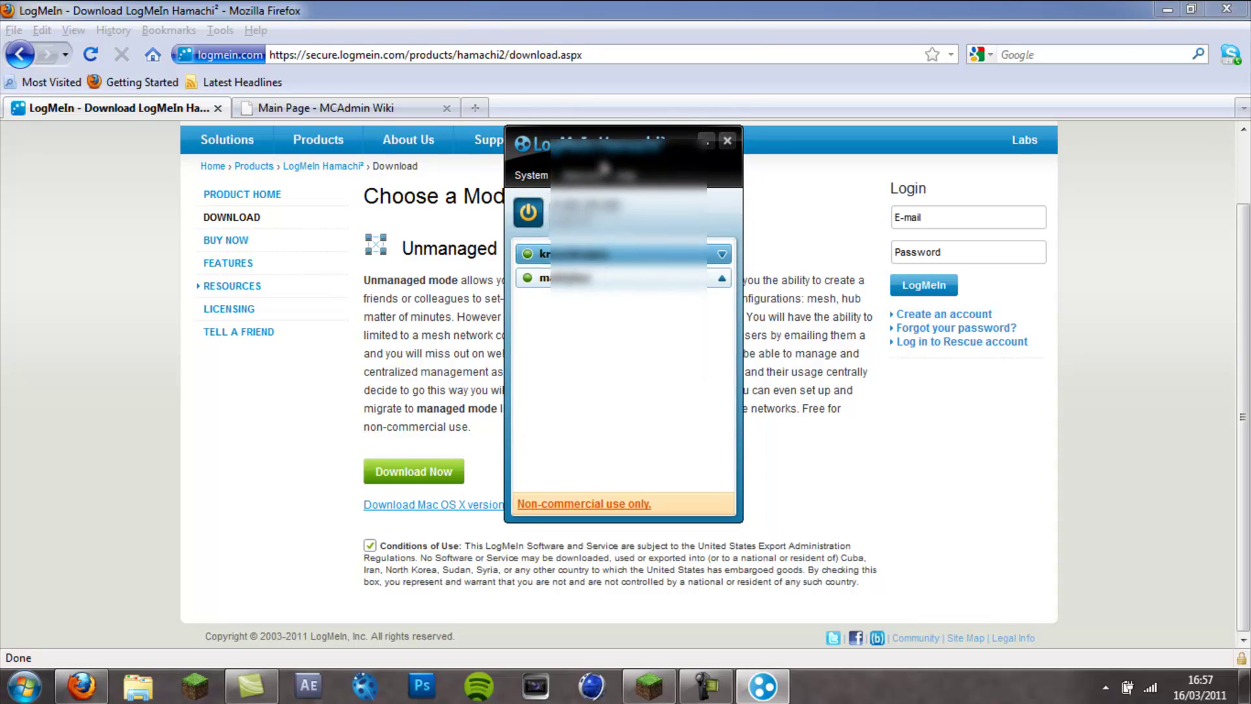
pyautogui.moveTo(605, 163); pyautogui.dragTo(610, 200)
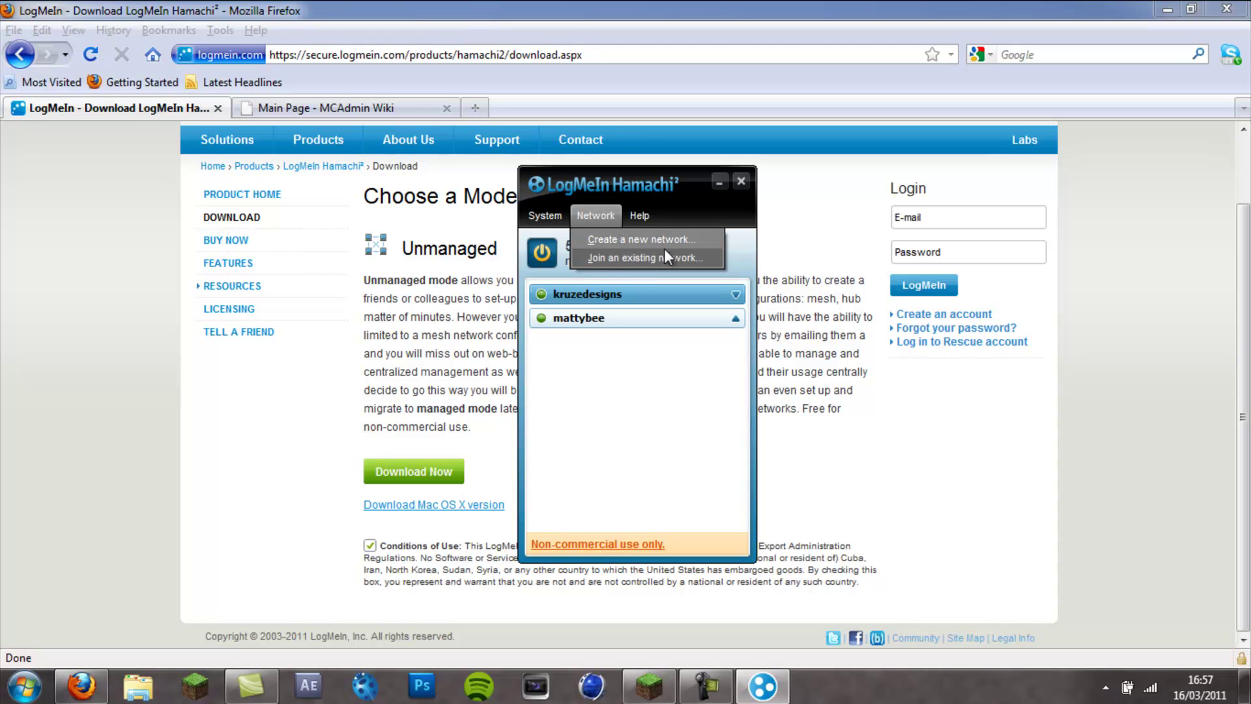
# - Join the network 'kruzedesigns' by entering its network ID and password
pyautogui.click(614, 257)
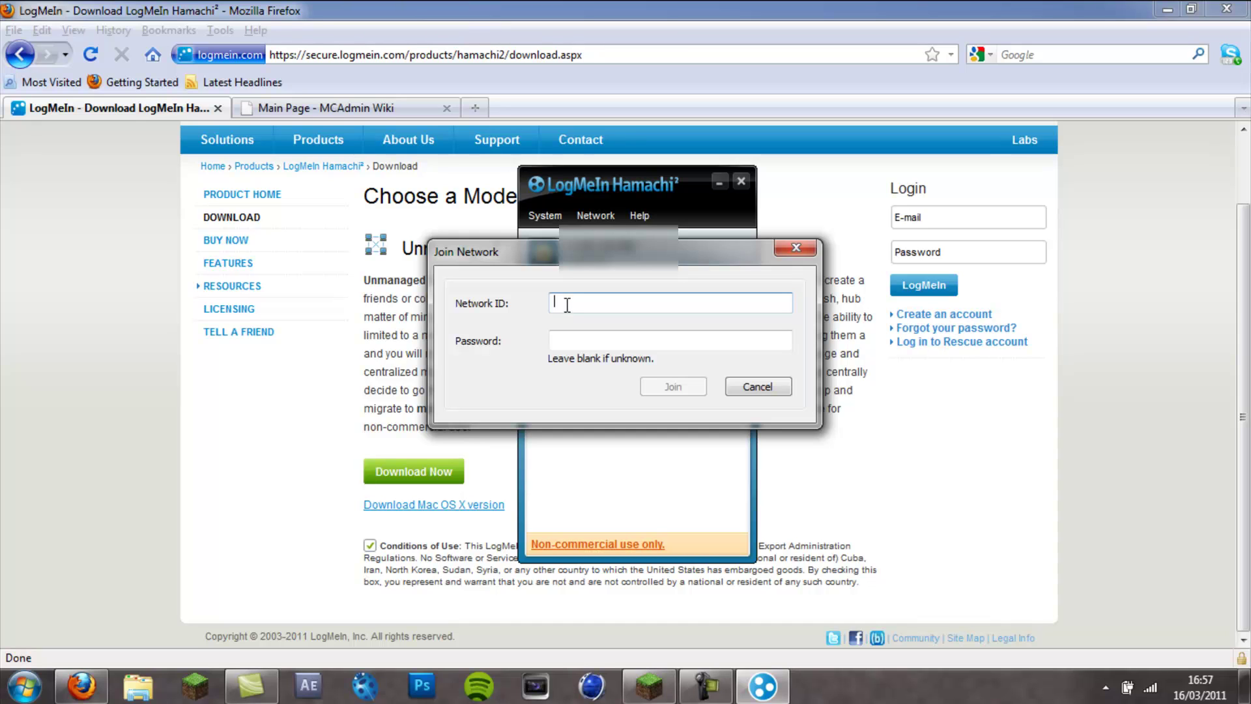
pyautogui.write('kruzedesigns')
pyautogui.click(608, 339)
pyautogui.write('••••')
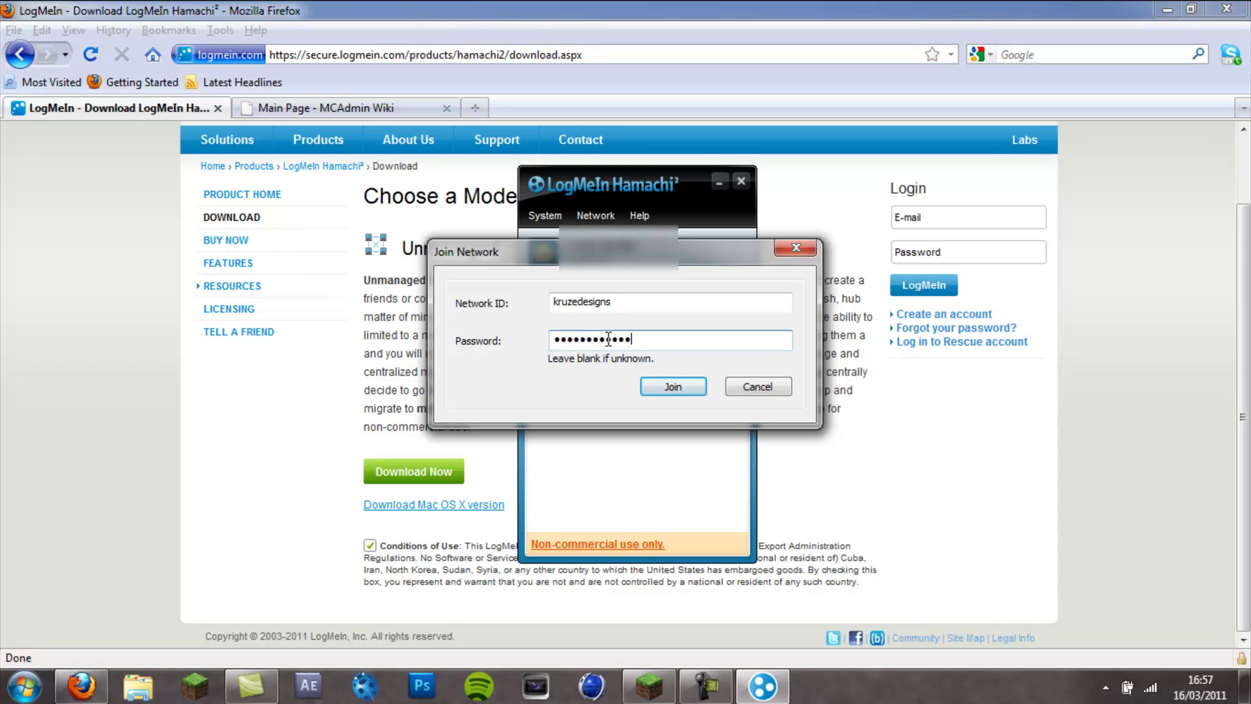
pyautogui.click(678, 384)
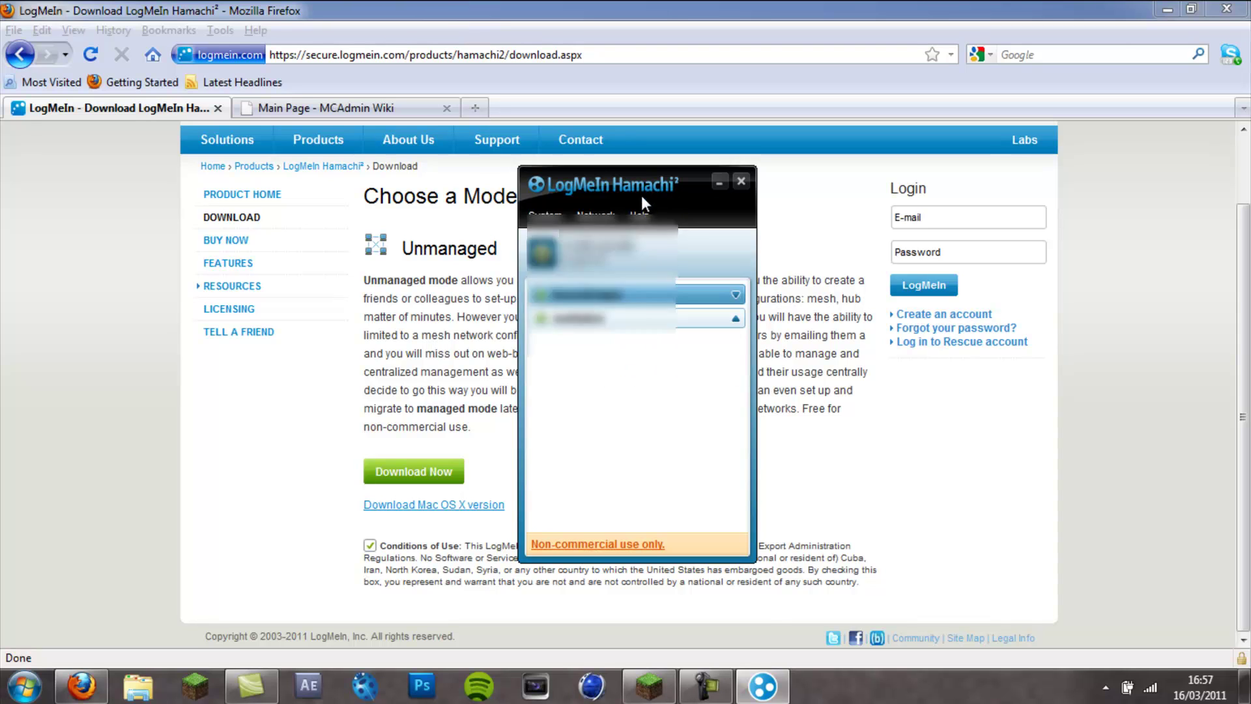
# - Cycle between Minecraft, Hamachi and Firefox, then close the Hamachi window, leaving it running
pyautogui.moveTo(665, 191); pyautogui.dragTo(621, 182)
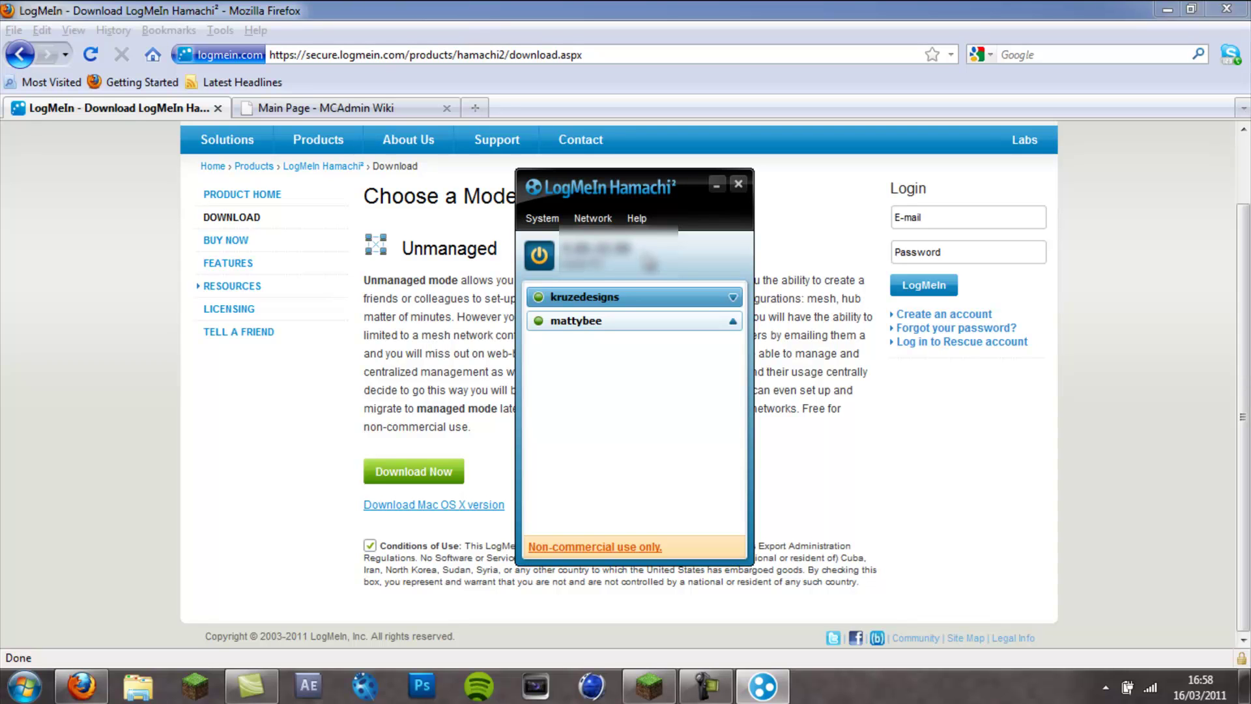
pyautogui.click(643, 696)
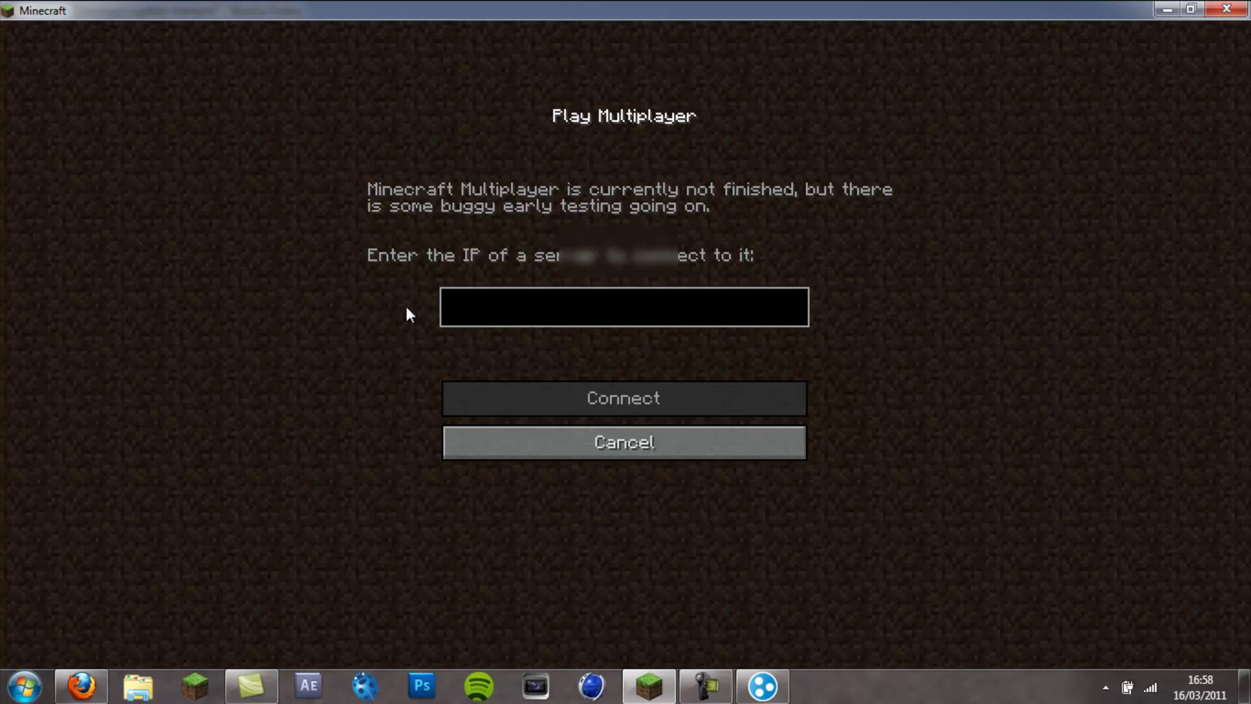
pyautogui.click(763, 686)
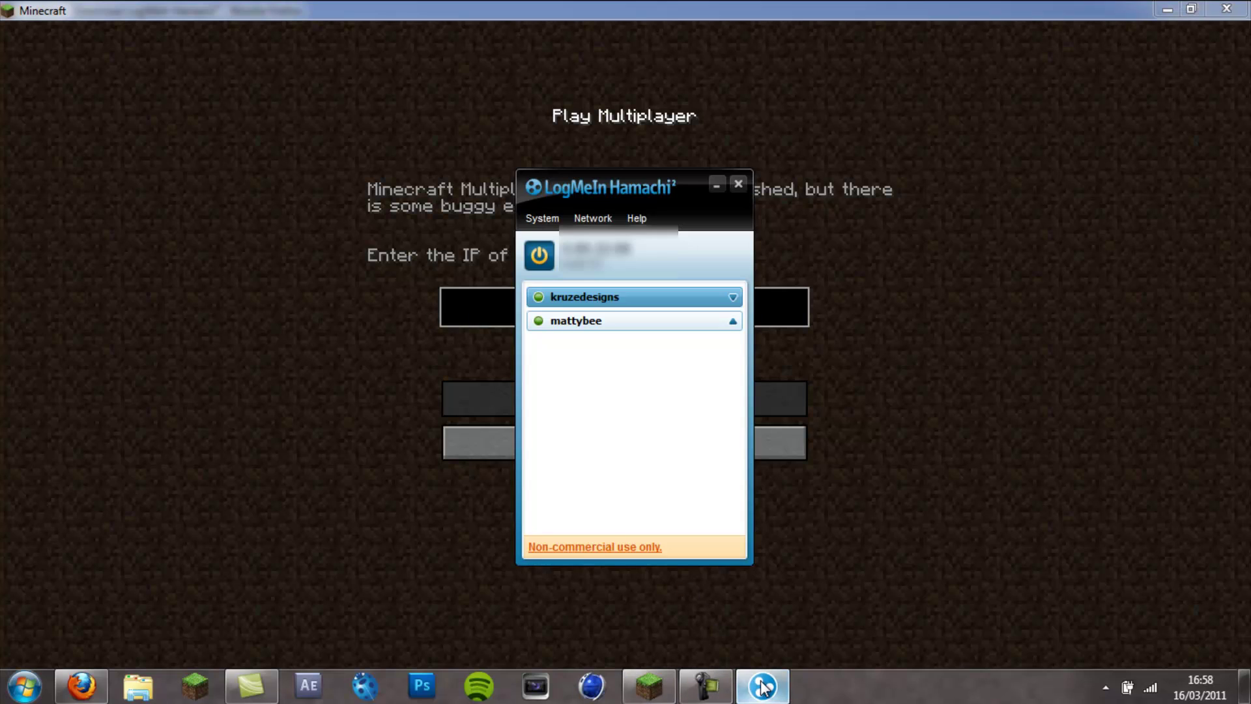
pyautogui.click(81, 686)
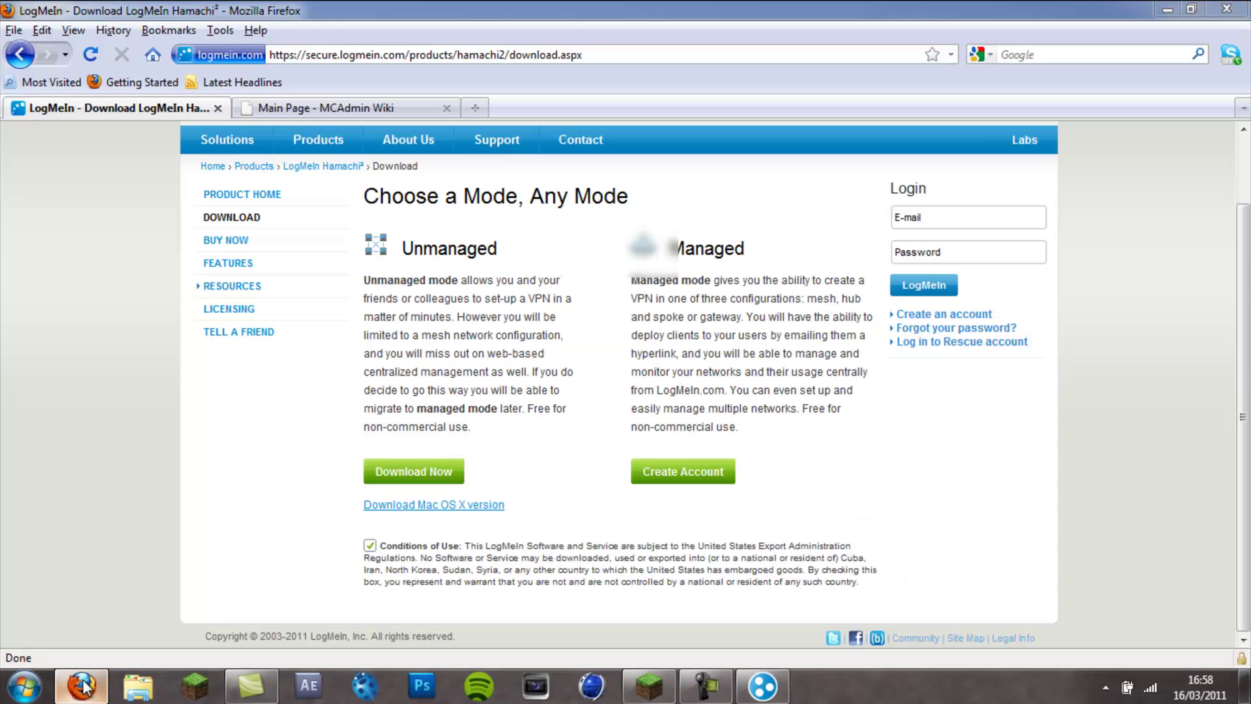
pyautogui.click(756, 688)
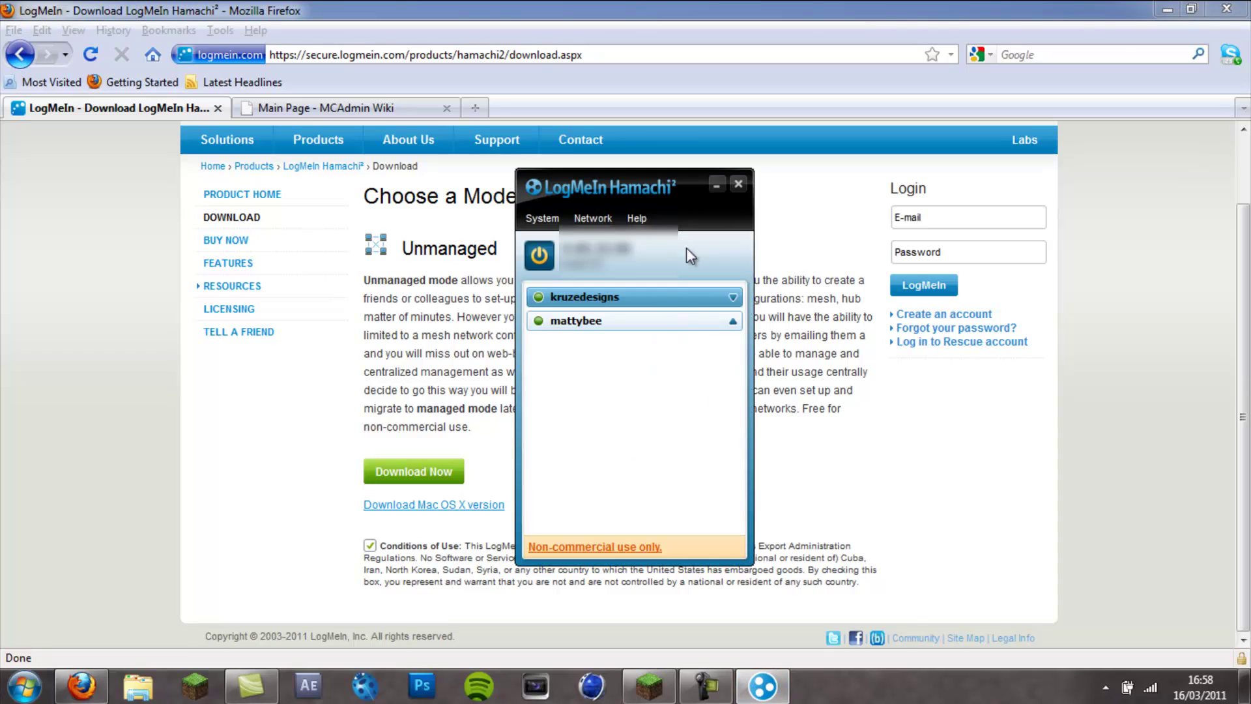
pyautogui.click(738, 185)
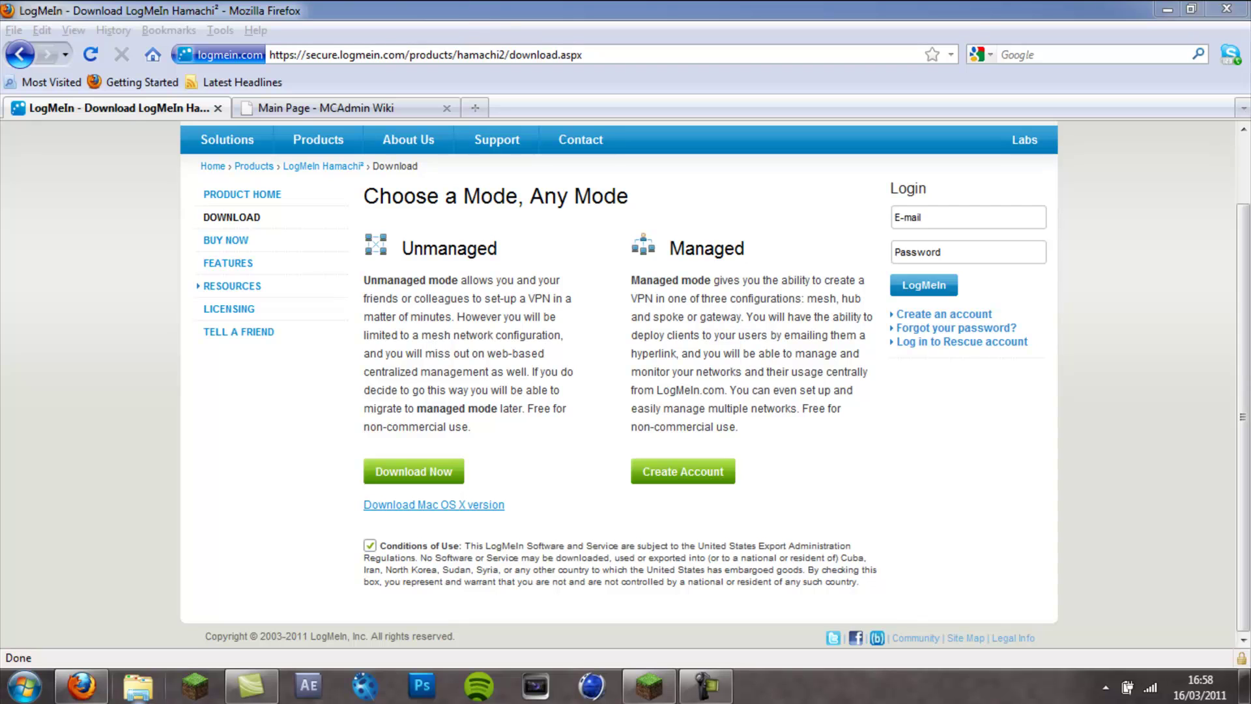
# - Open Documents\mcadmin in Explorer and launch the MCAdmin application
pyautogui.click(138, 692)
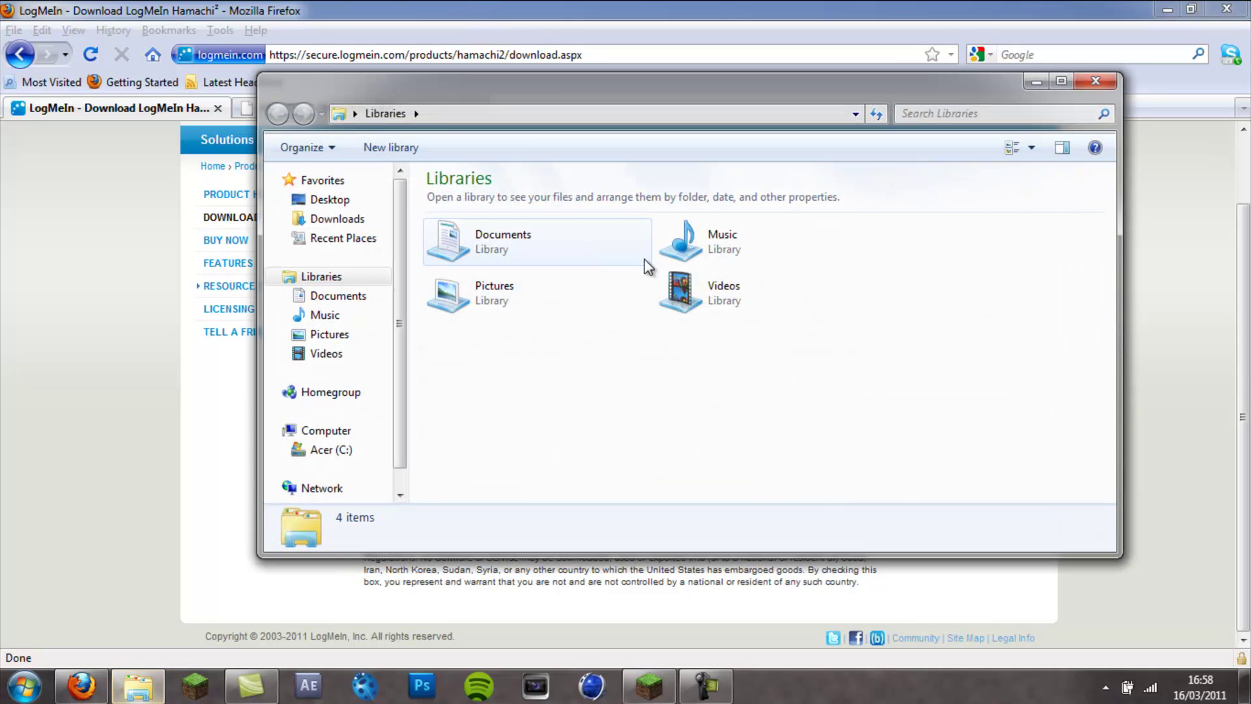
pyautogui.doubleClick(512, 237)
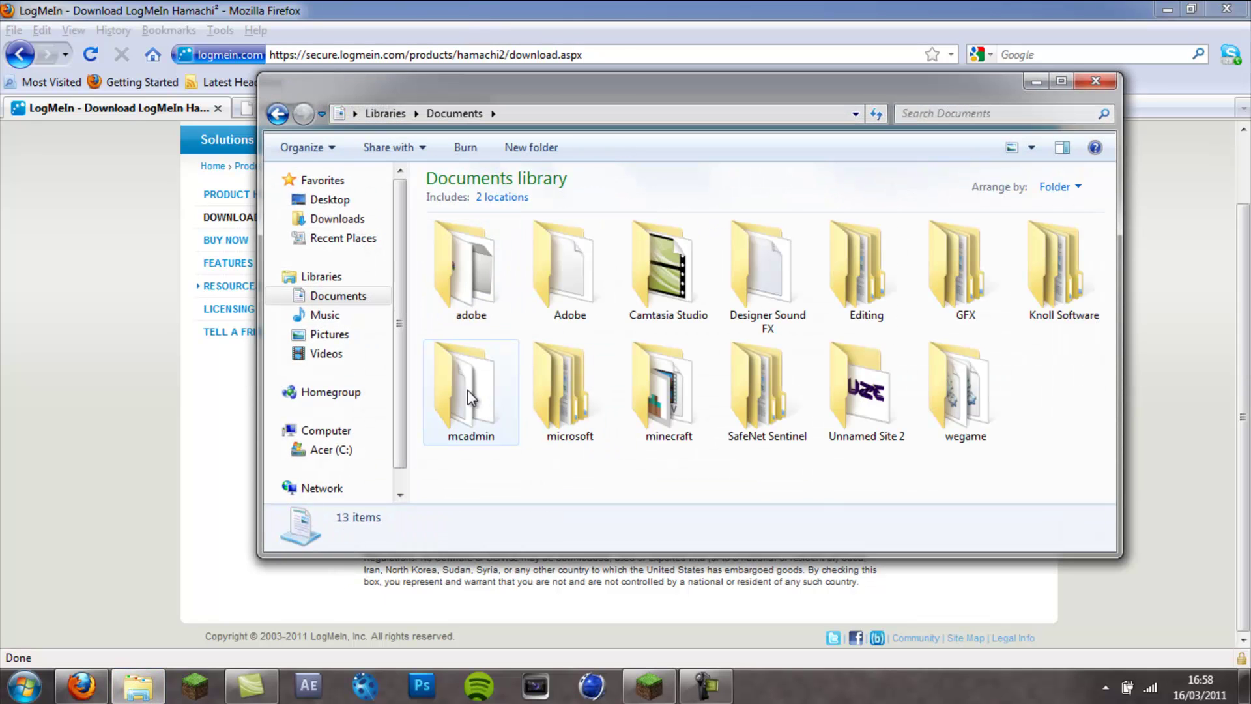
pyautogui.doubleClick(472, 411)
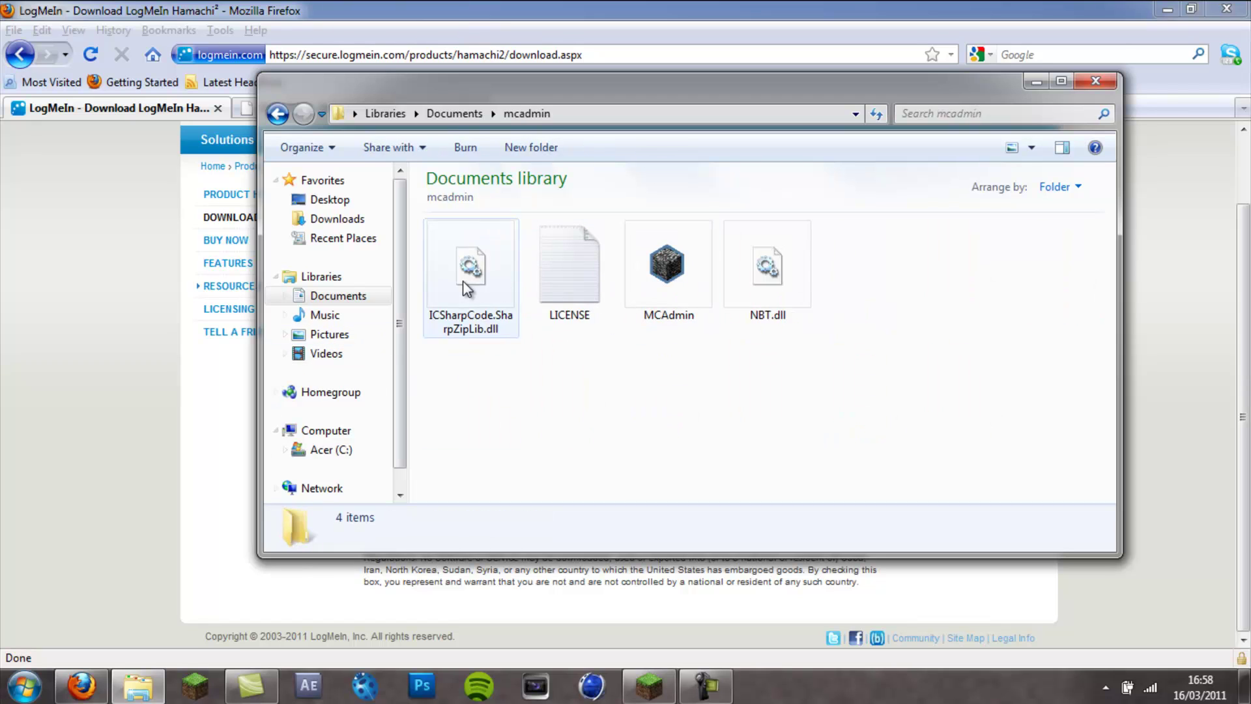
pyautogui.moveTo(885, 280); pyautogui.dragTo(442, 285)
pyautogui.click(634, 416)
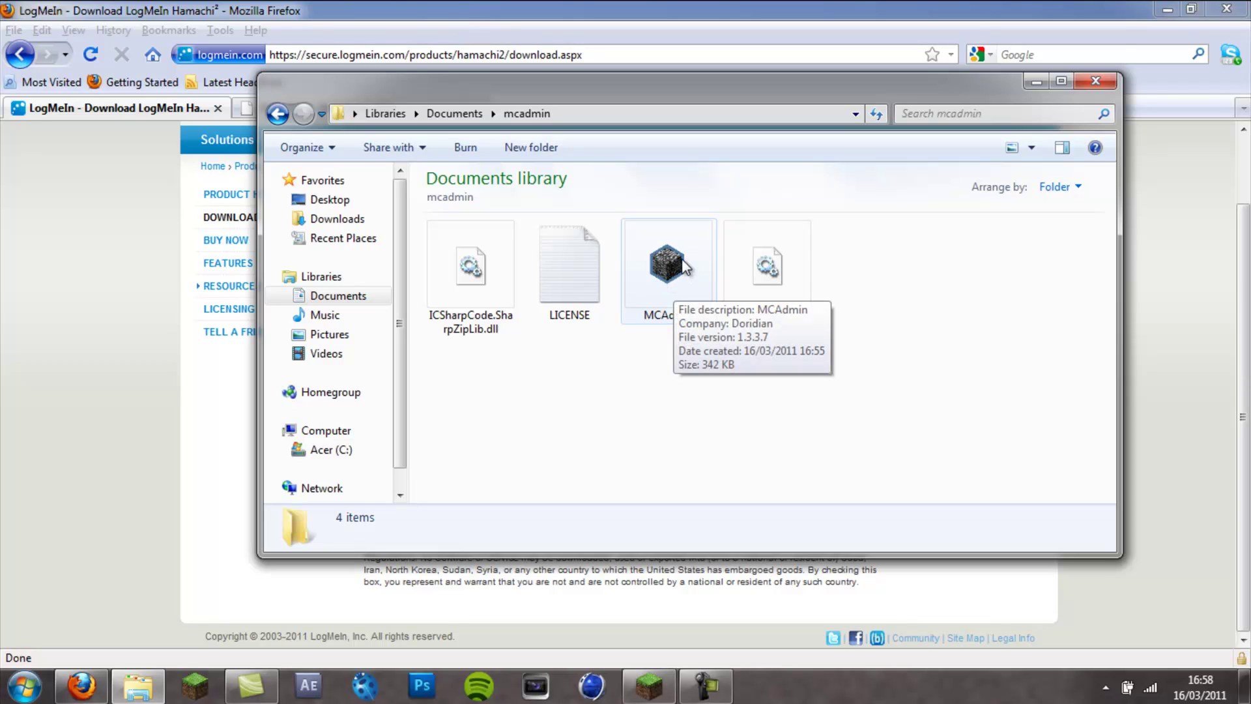
pyautogui.doubleClick(676, 276)
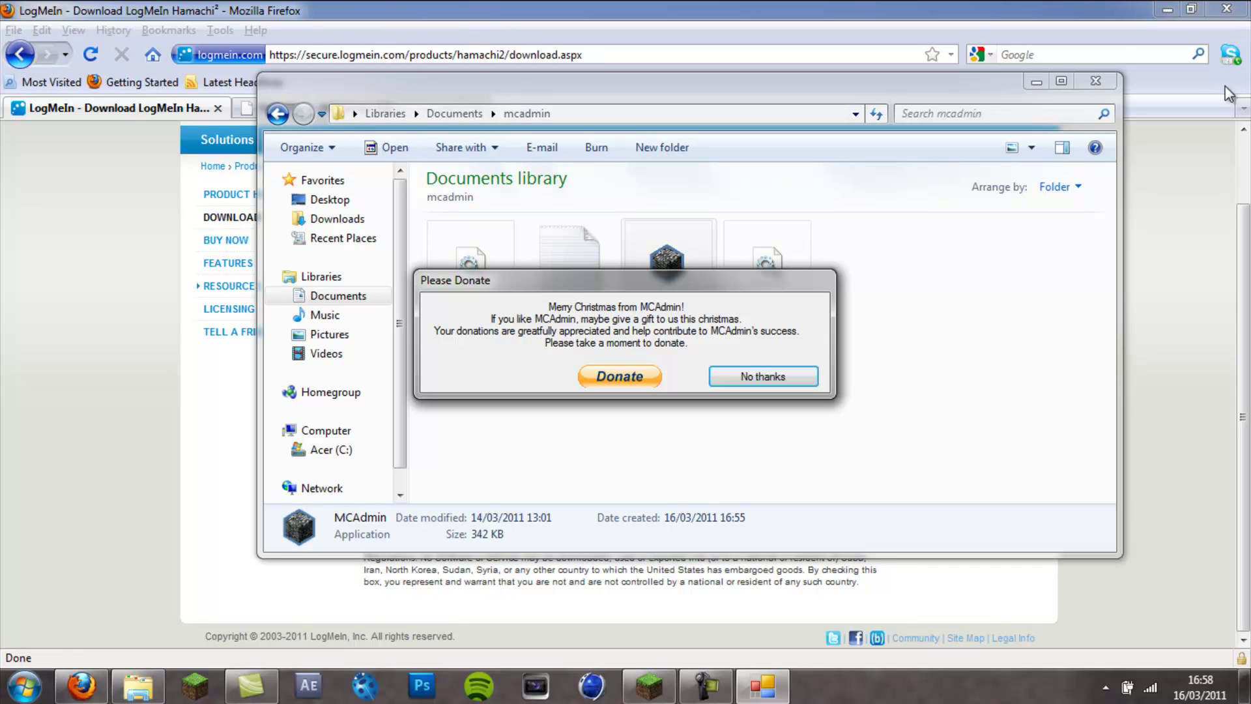
# - Maximize Explorer and decline MCAdmin's donation request with No thanks
pyautogui.click(1069, 81)
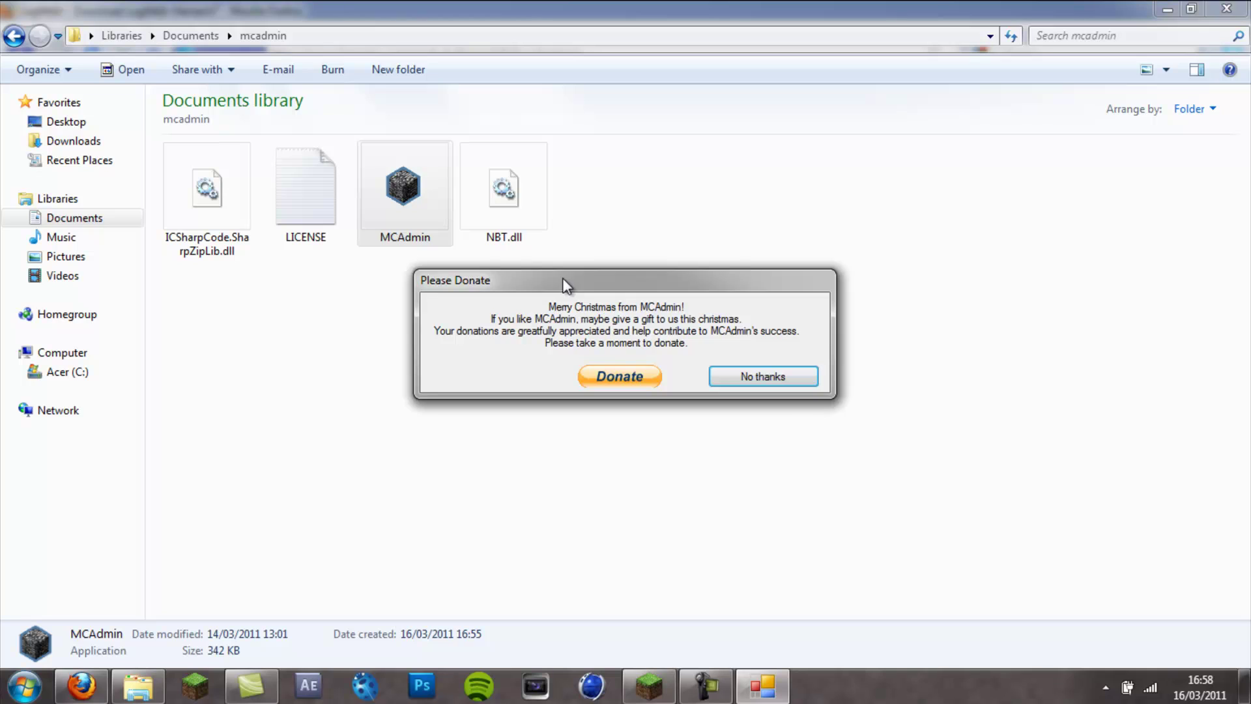
pyautogui.moveTo(546, 296); pyautogui.dragTo(553, 300)
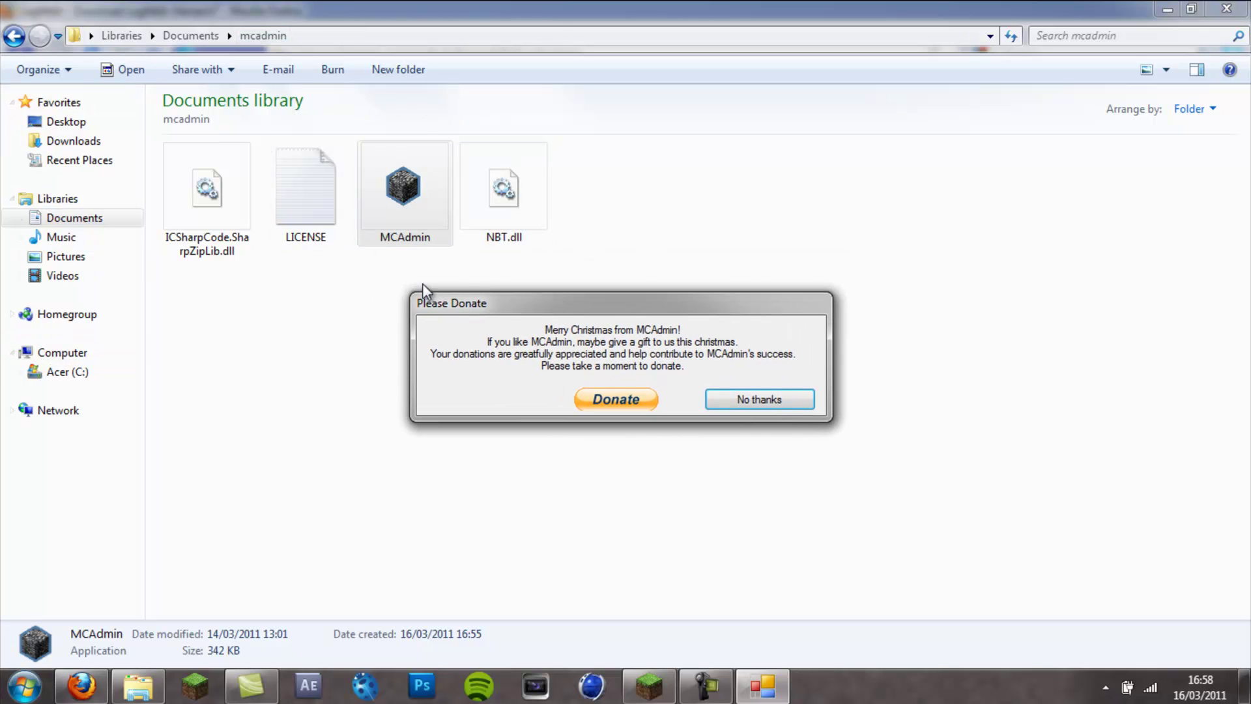
pyautogui.moveTo(495, 302); pyautogui.dragTo(493, 309)
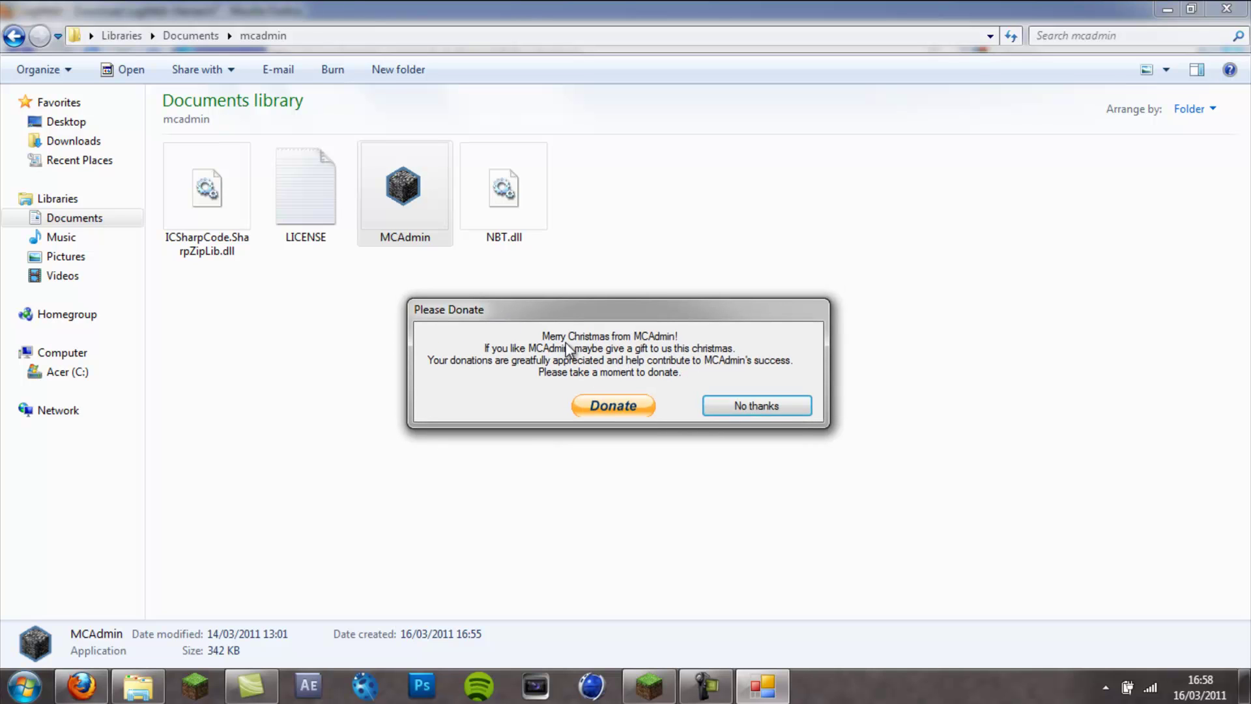
pyautogui.click(788, 411)
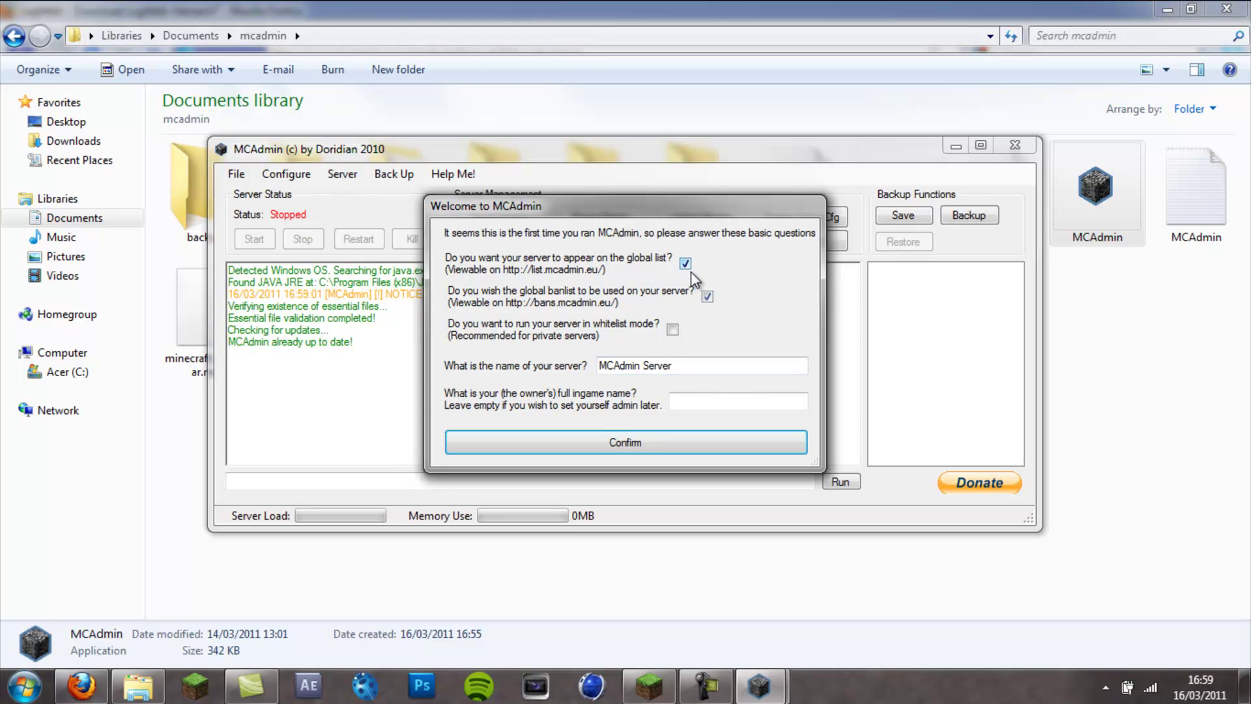
# - Turn off the global server list and global banlist, rename the server 'kruze server', and confirm
pyautogui.click(685, 263)
pyautogui.click(708, 297)
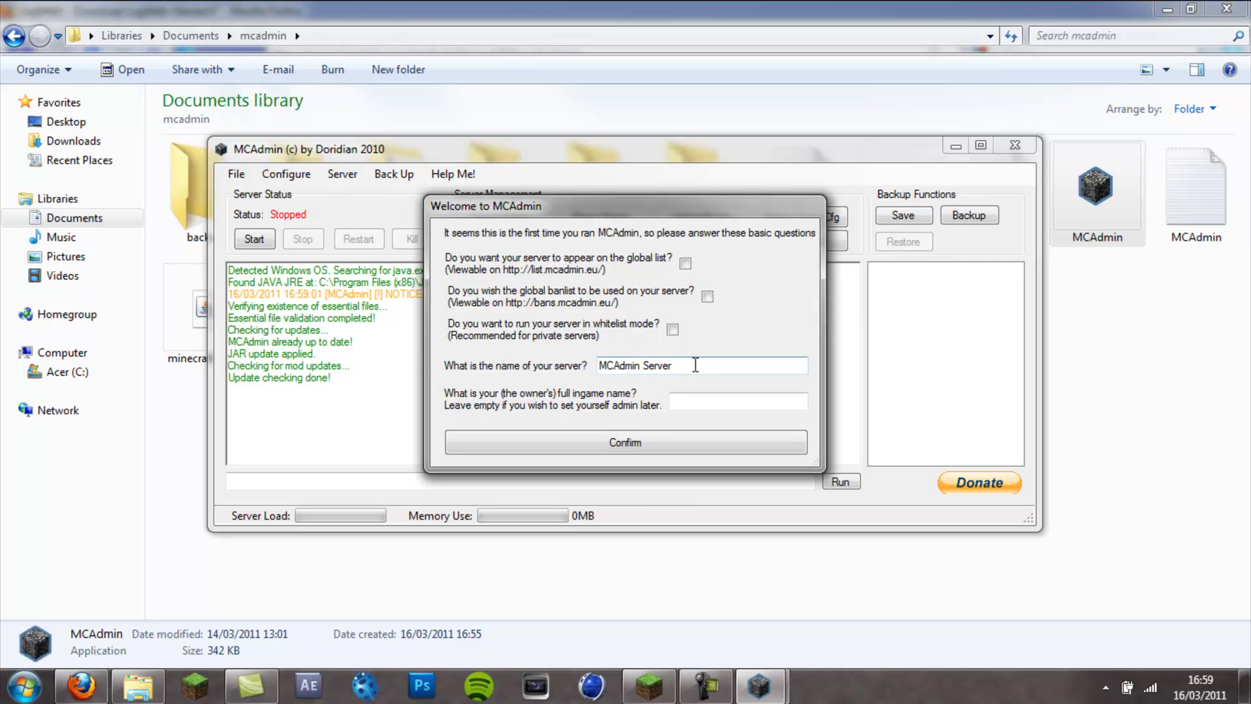
pyautogui.moveTo(701, 365); pyautogui.dragTo(551, 350)
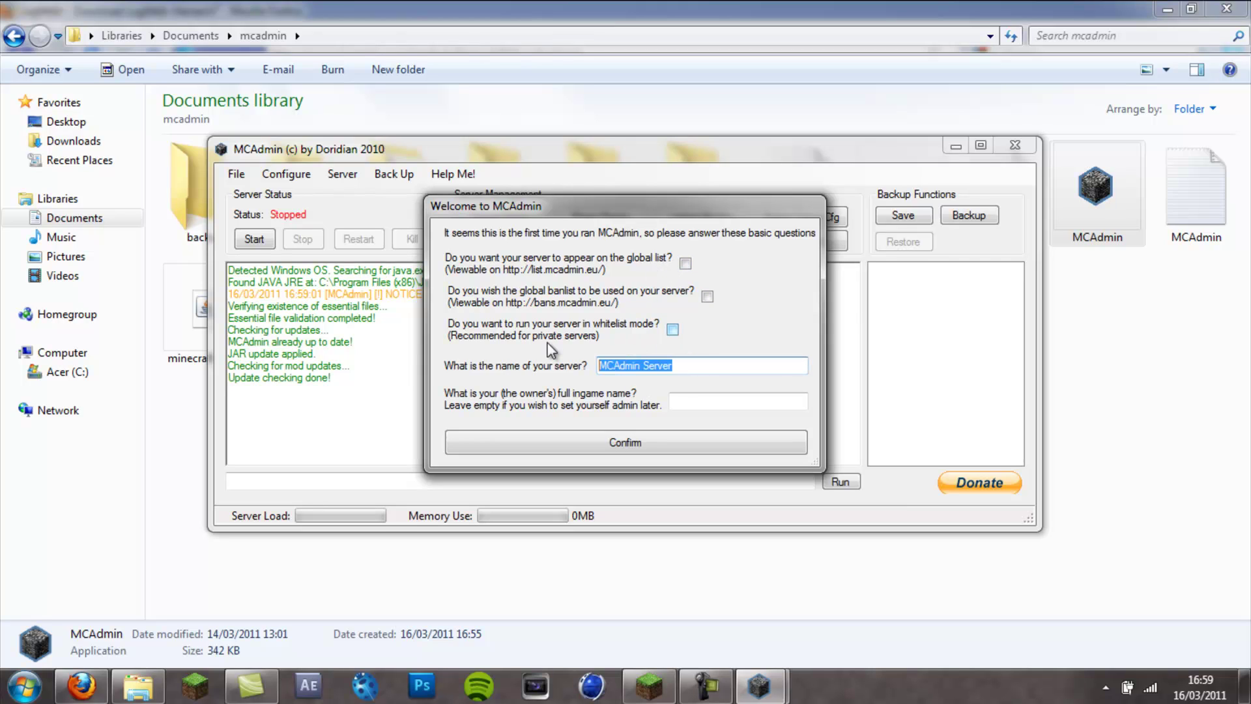
pyautogui.write('kruze serb')
pyautogui.press('BackSpace')
pyautogui.write('ver')
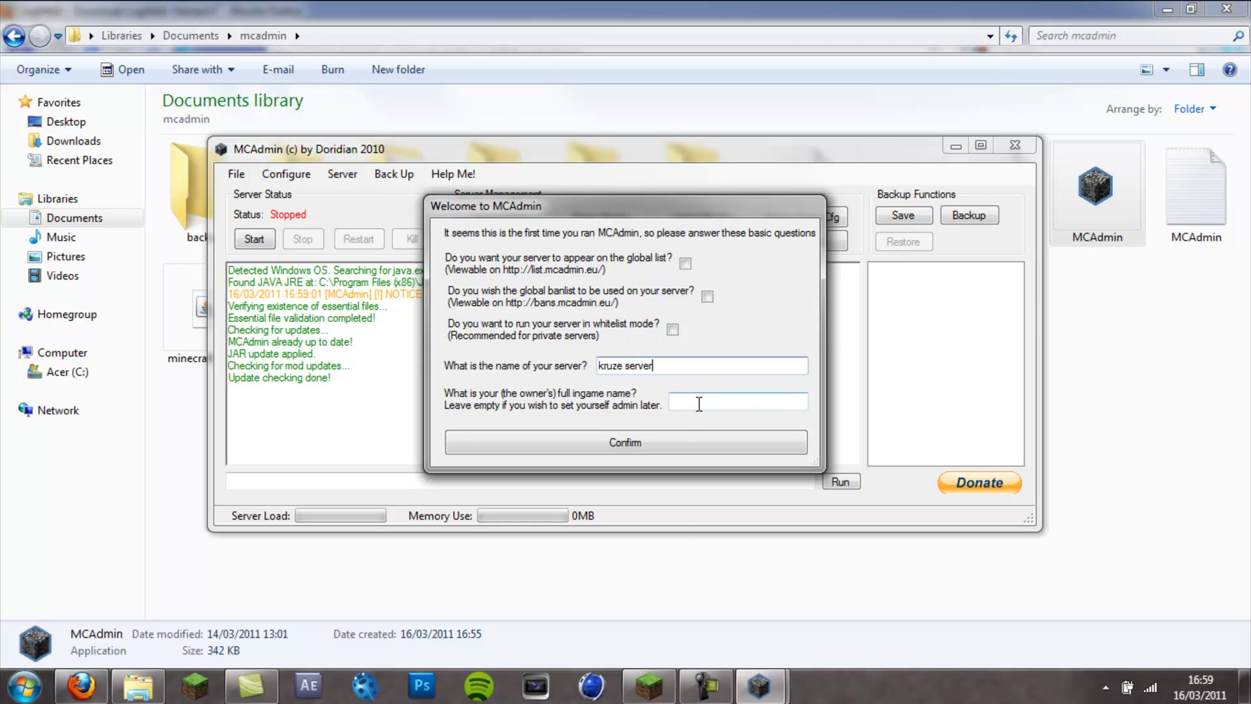
pyautogui.click(702, 402)
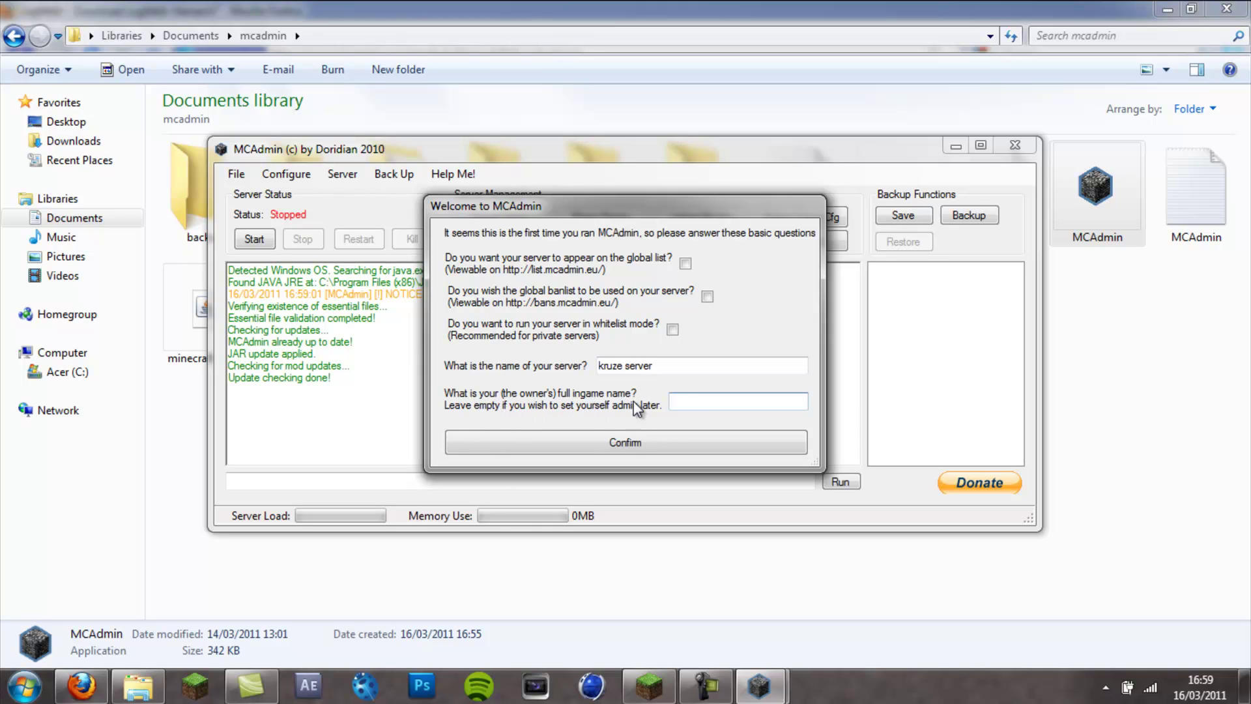
pyautogui.click(597, 449)
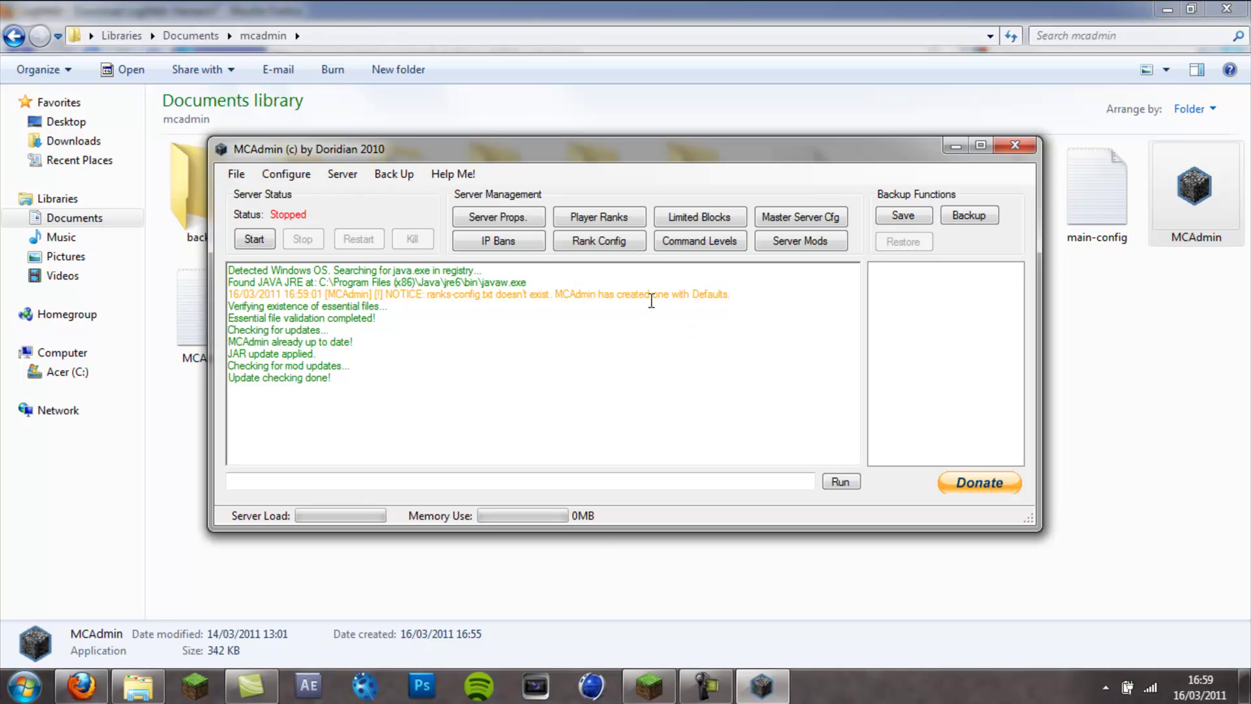
# - In Server Properties, choose the server's IP address from the IP Address list
pyautogui.click(490, 217)
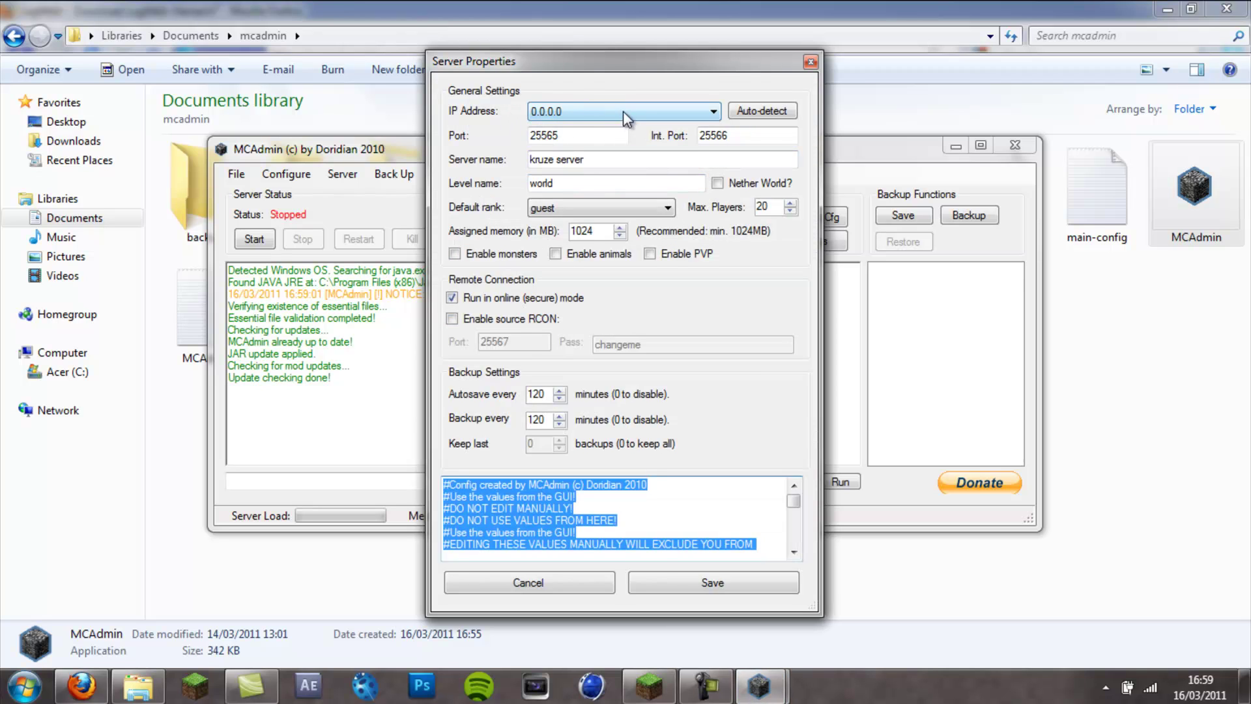
pyautogui.click(714, 112)
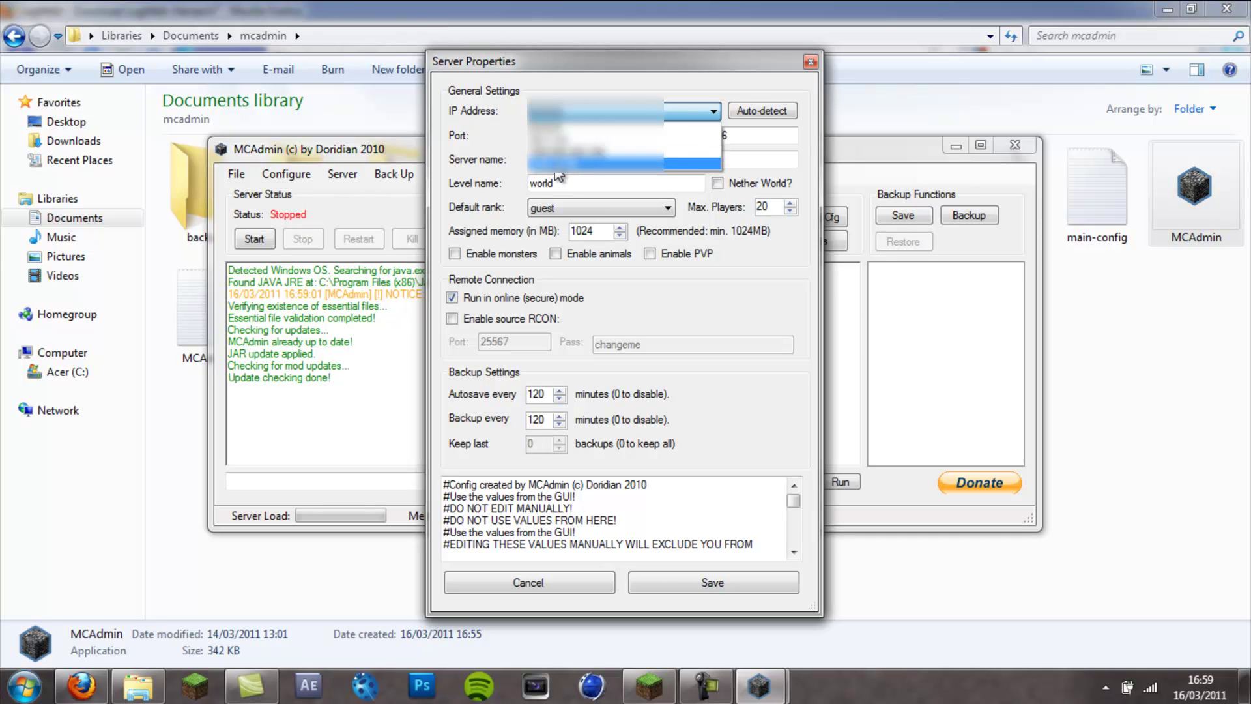
pyautogui.click(556, 167)
pyautogui.press('Tab')
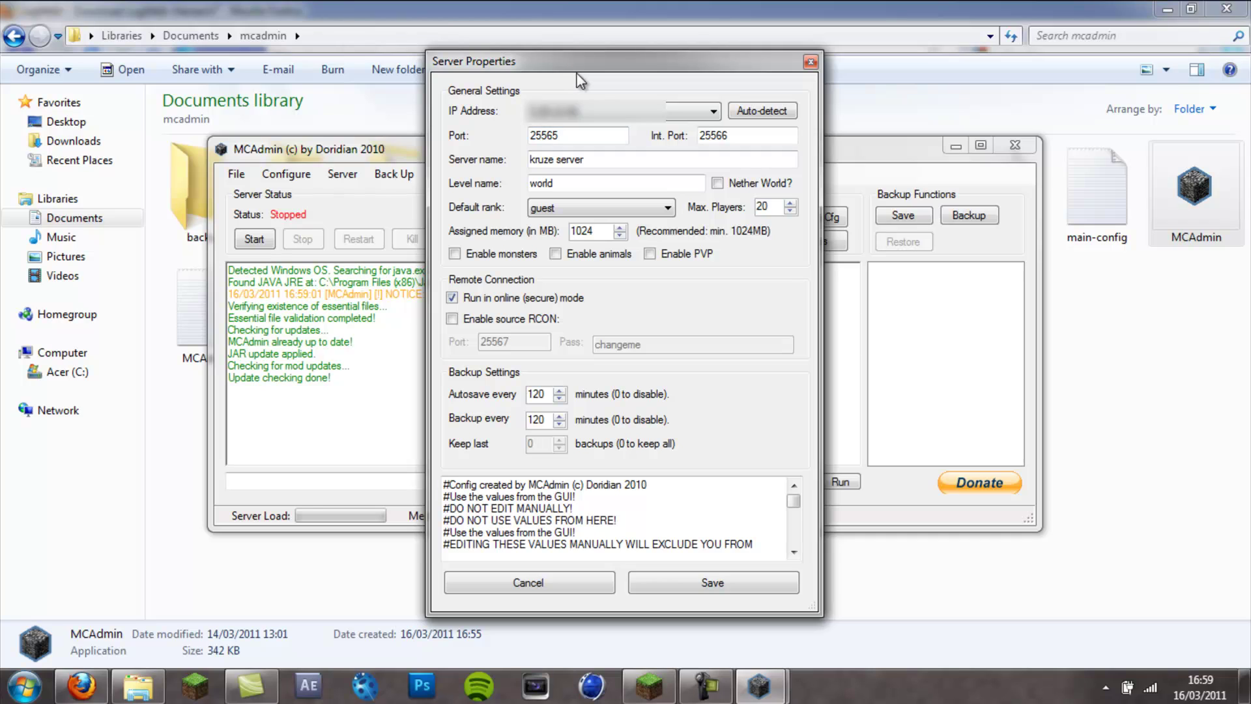
pyautogui.press('Tab')
pyautogui.press('Tab')
pyautogui.press('Tab')
# - Enable monsters and animals, set Max. Players to 2, and save the properties
pyautogui.click(455, 254)
pyautogui.doubleClick(765, 207)
pyautogui.click(768, 156)
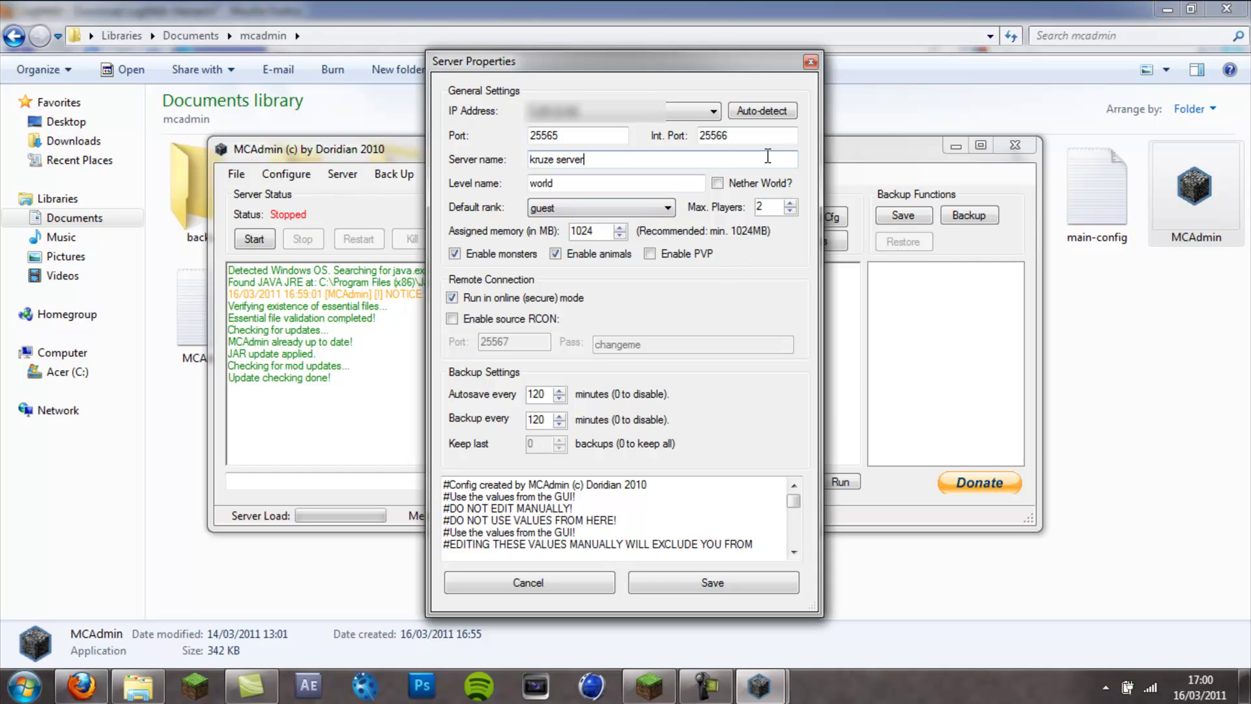
pyautogui.click(696, 582)
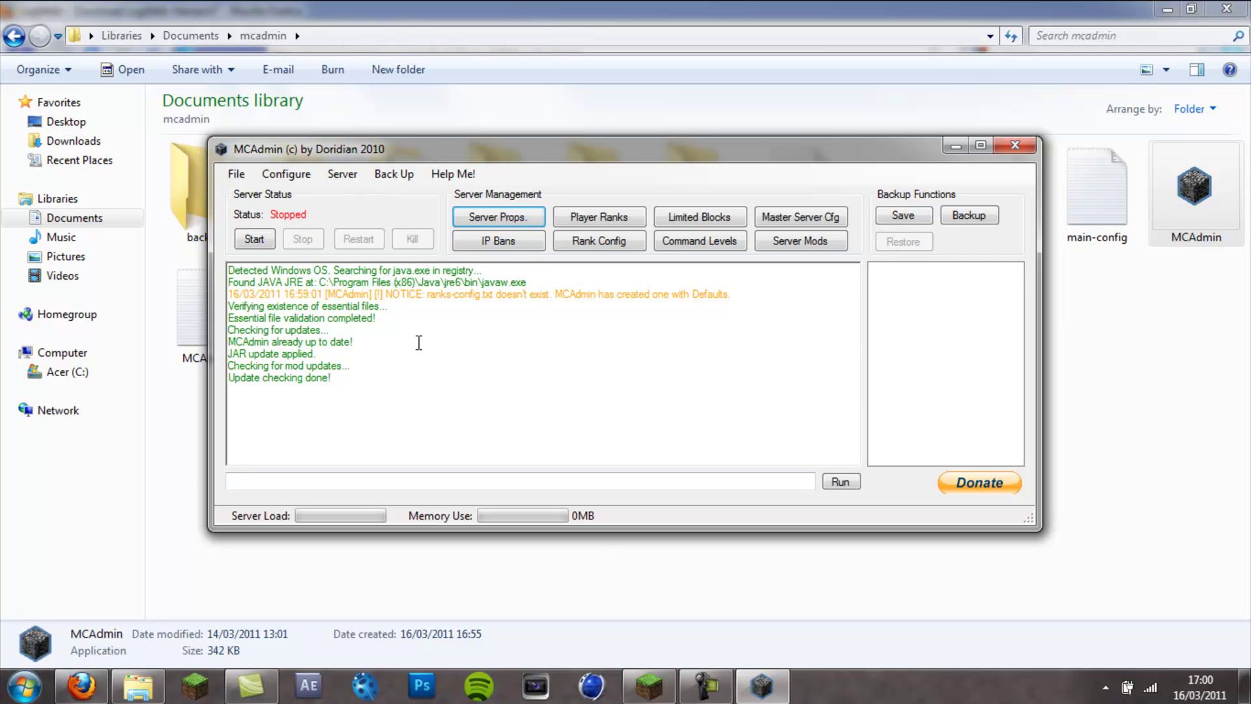
# - Start the MCAdmin server, then switch to Minecraft's Play Multiplayer screen once the log shows Done
pyautogui.click(254, 239)
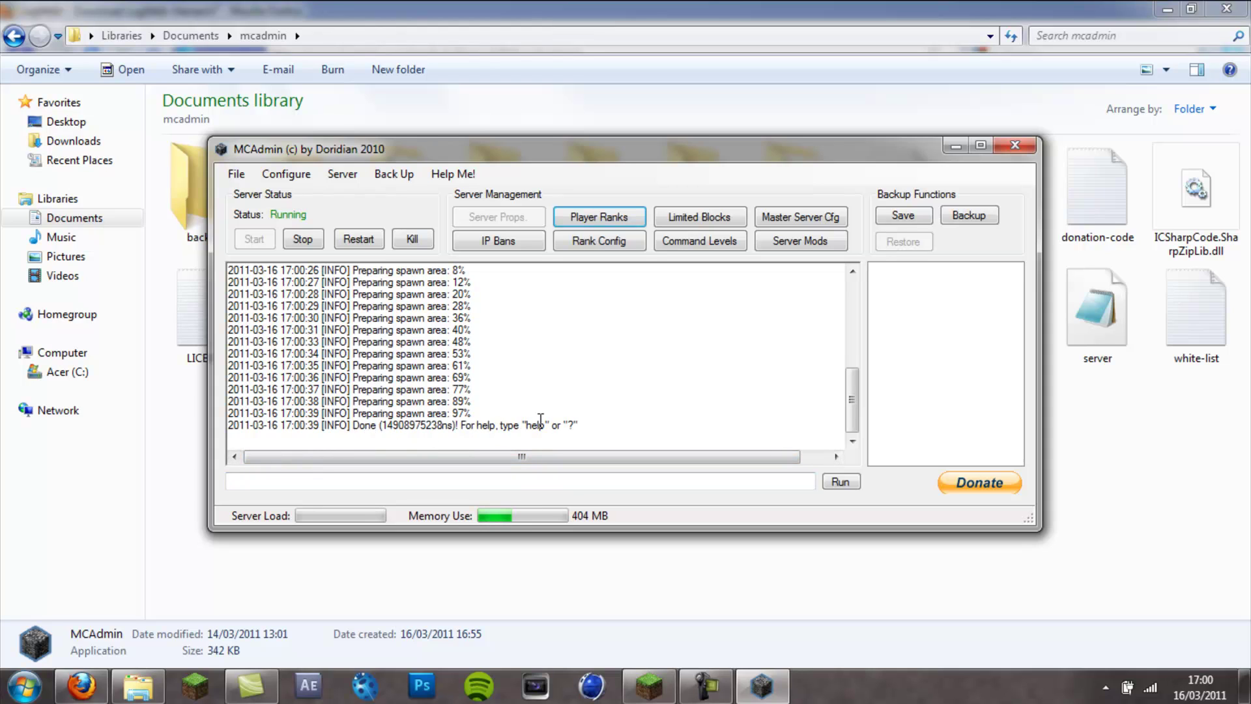
pyautogui.click(642, 697)
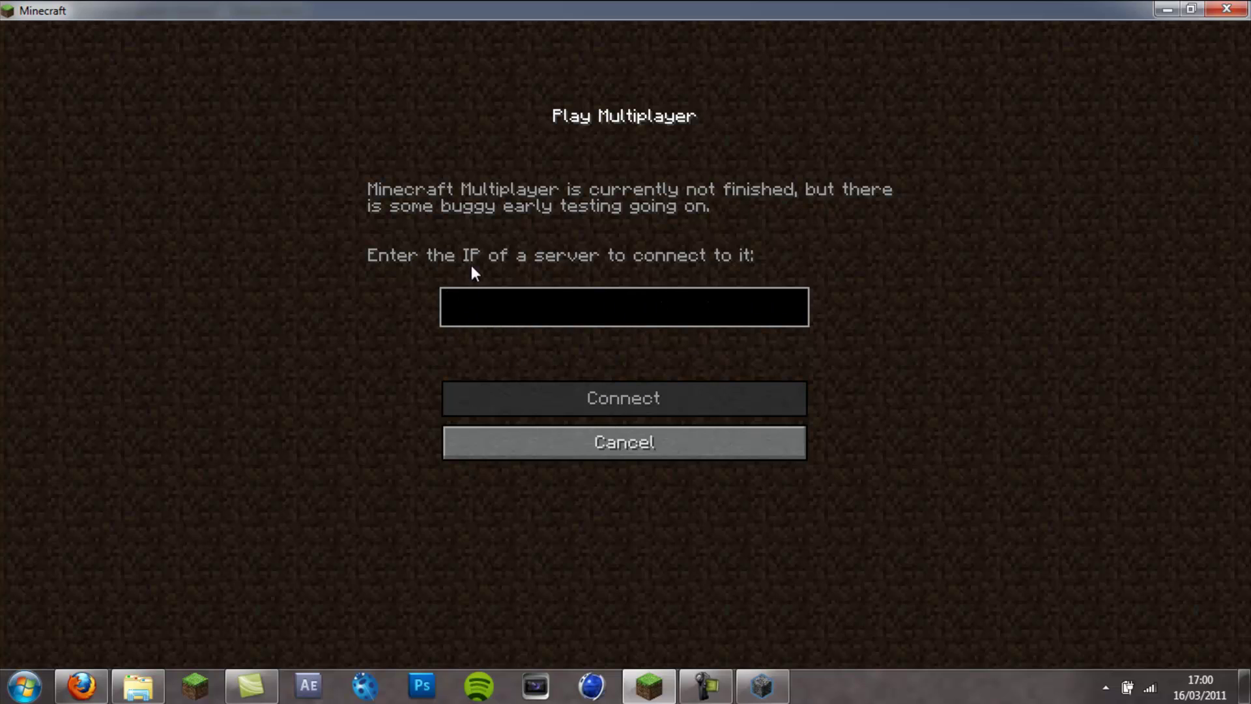
# - Stop the MCAdmin server, start it again, then stop it once more
pyautogui.click(763, 686)
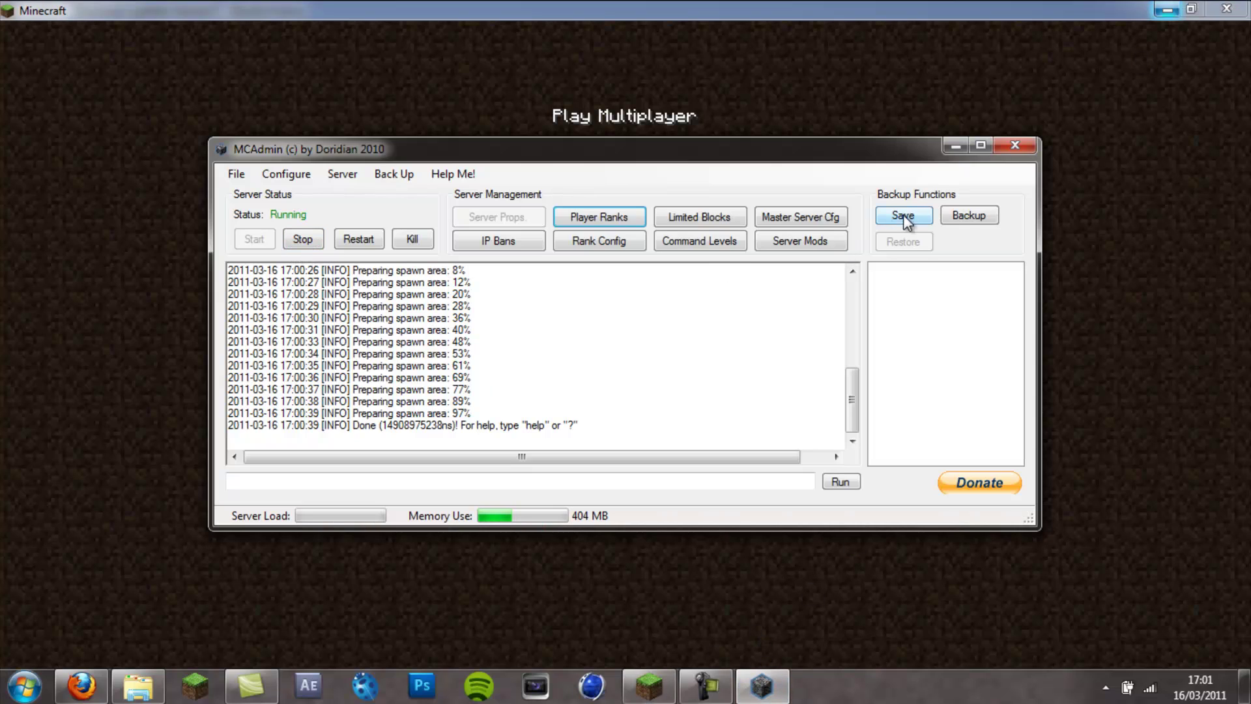
pyautogui.click(310, 243)
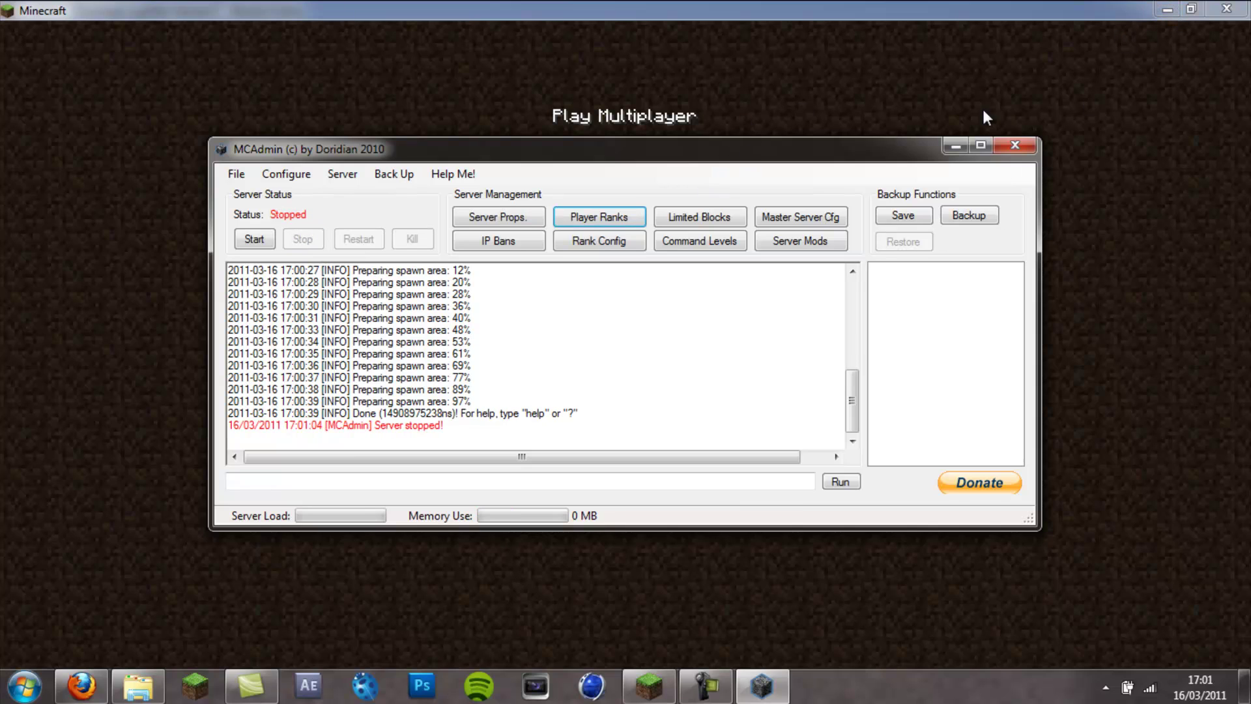
pyautogui.click(254, 240)
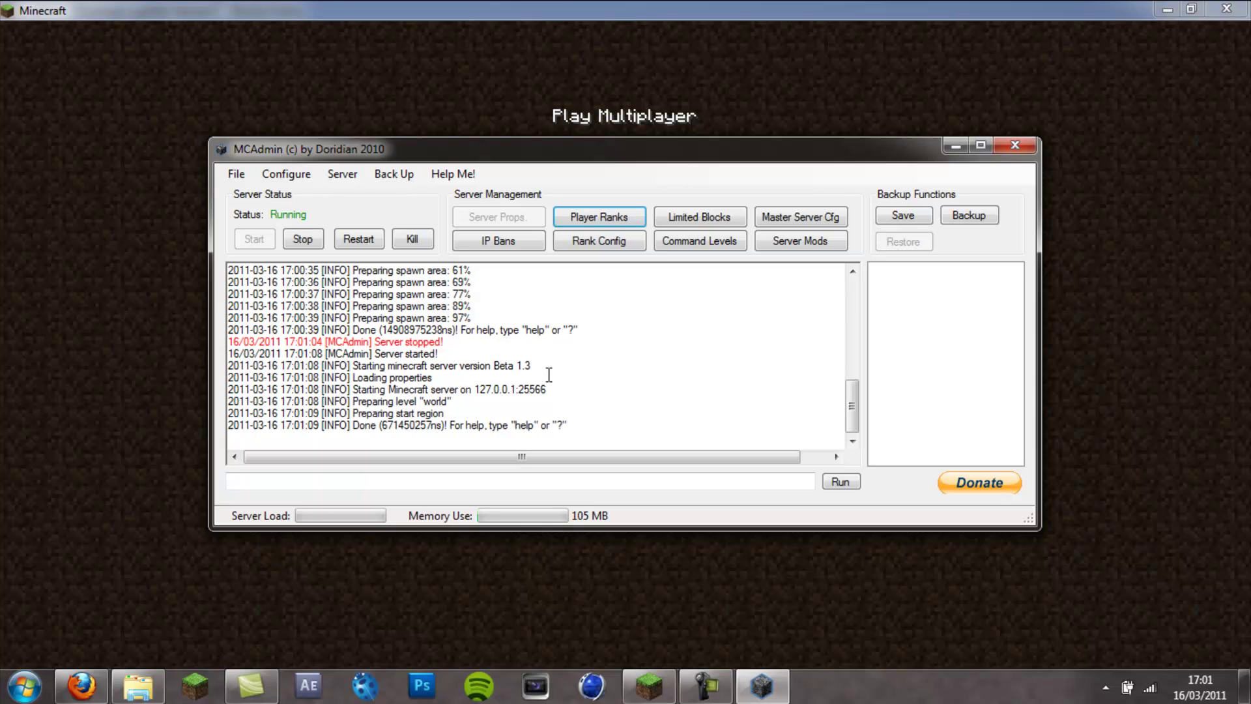
pyautogui.click(302, 238)
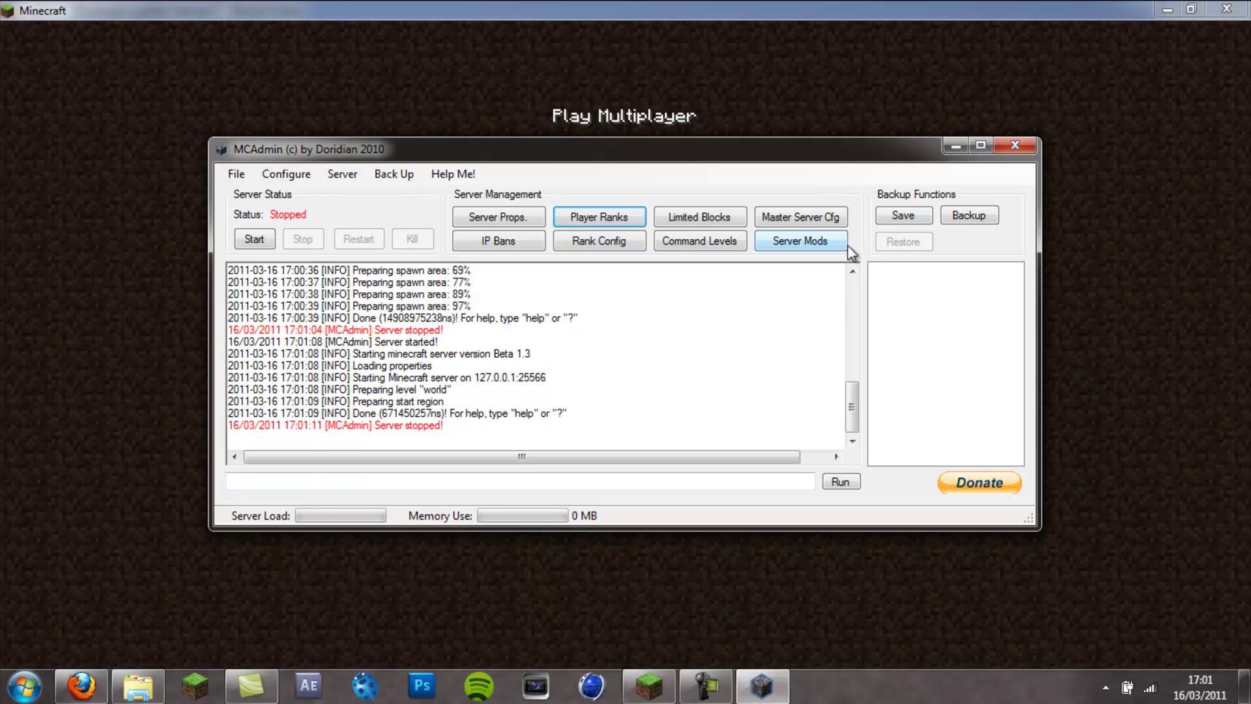
# - Minimise MCAdmin, Minecraft and the file browser to reveal the Hamachi download page
pyautogui.click(955, 143)
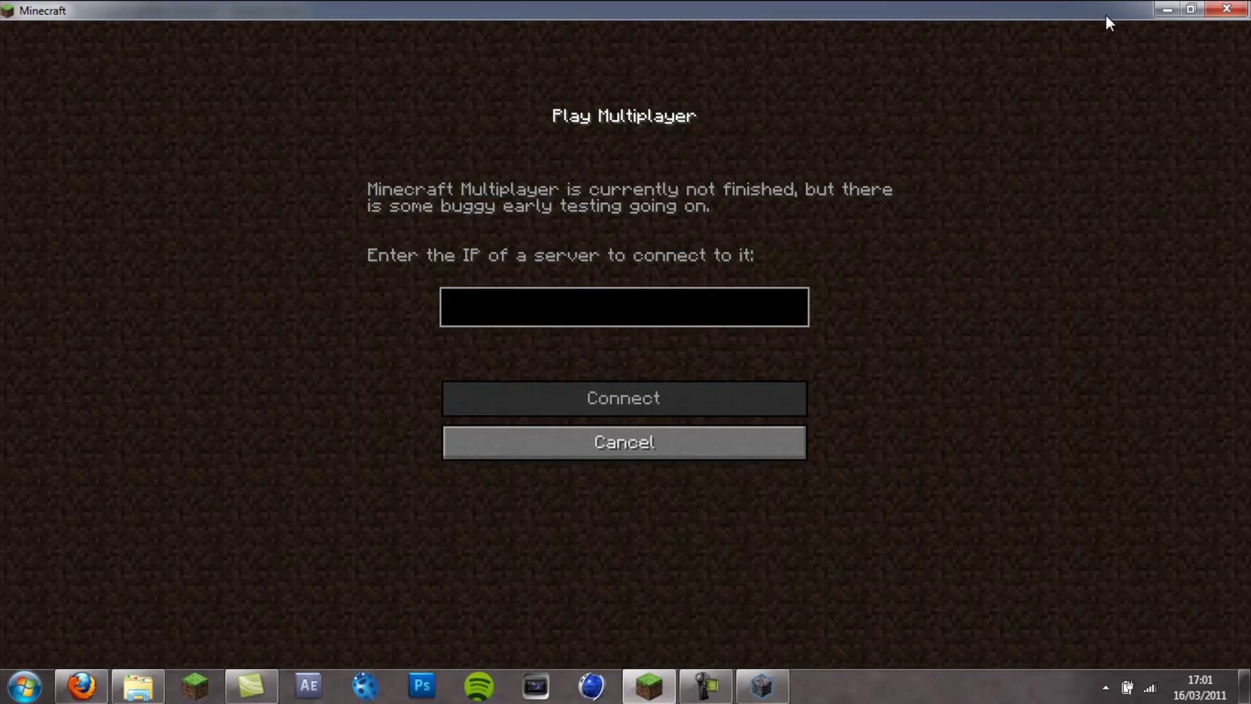
pyautogui.click(1159, 11)
pyautogui.click(1165, 10)
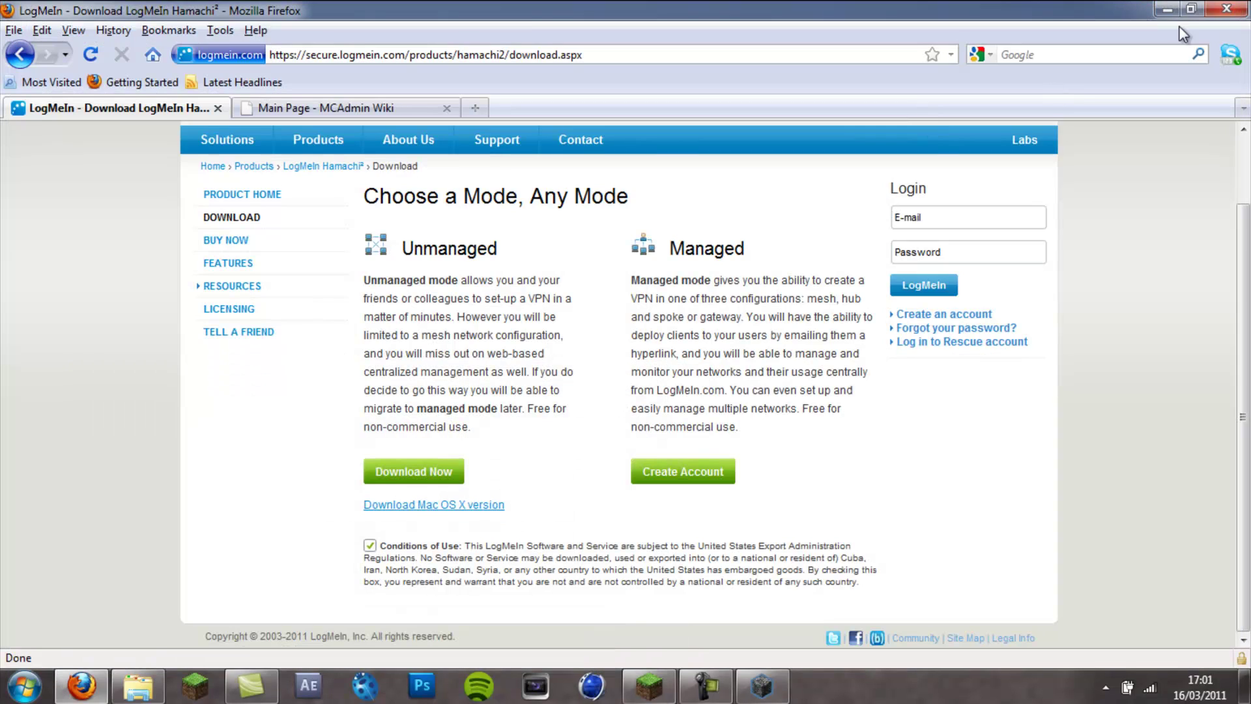
# - Minimise Firefox and launch ESET Smart Security from the Start menu
pyautogui.click(1167, 9)
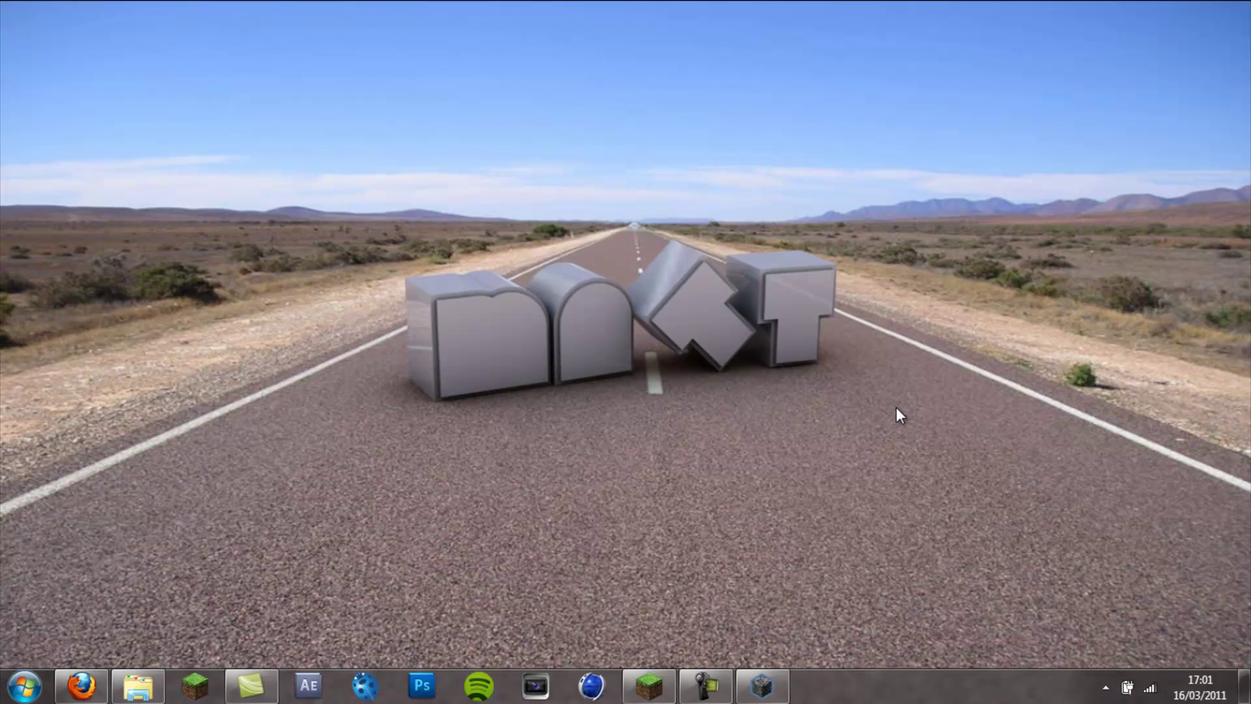
pyautogui.moveTo(893, 406); pyautogui.dragTo(221, 181)
pyautogui.click(24, 686)
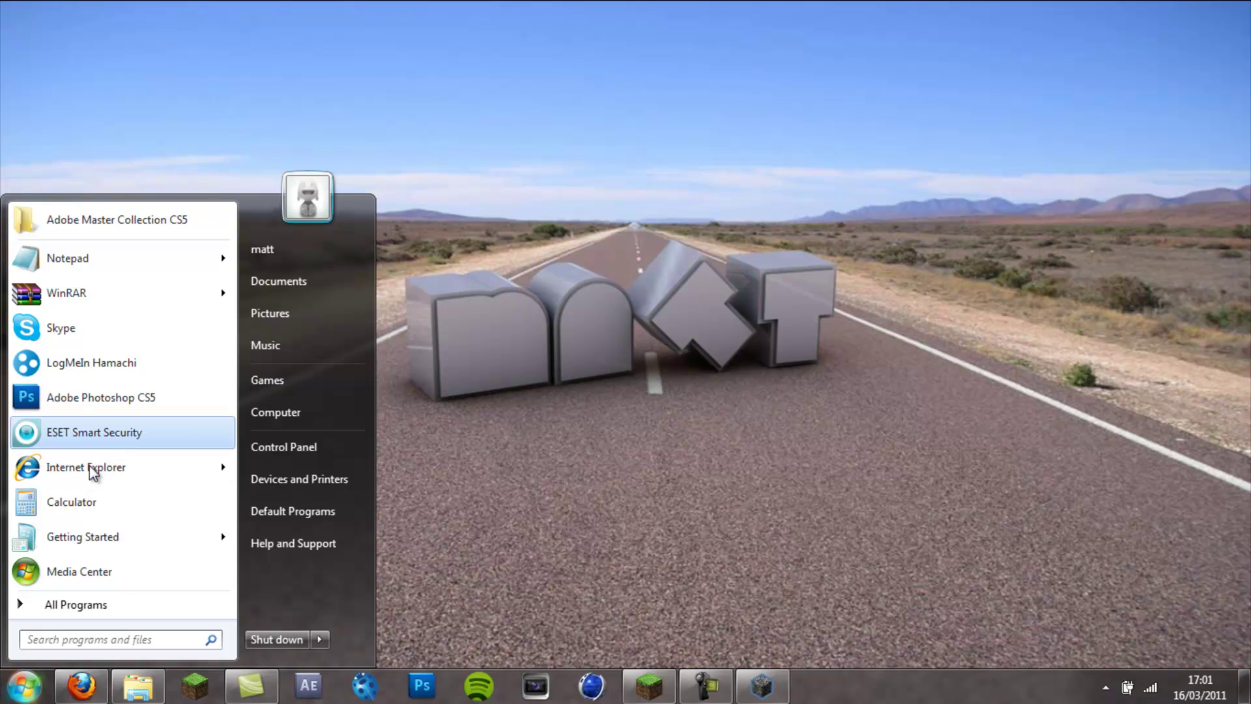
pyautogui.click(80, 436)
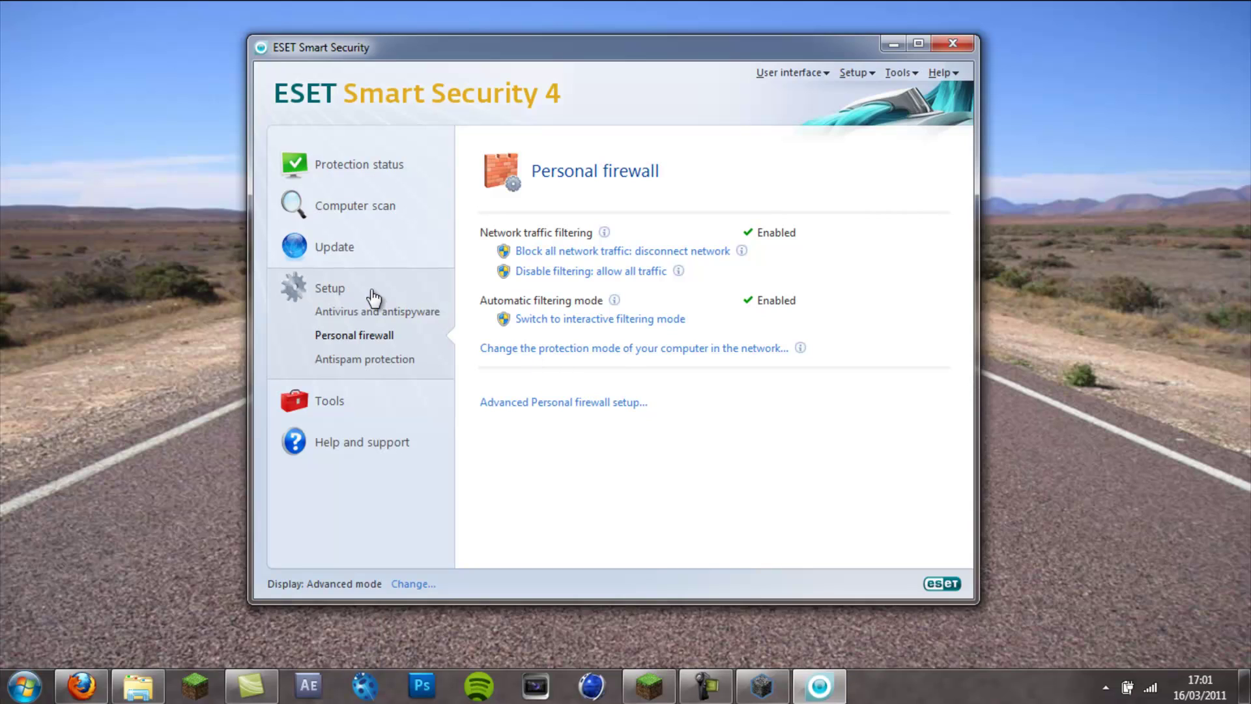
pyautogui.click(369, 170)
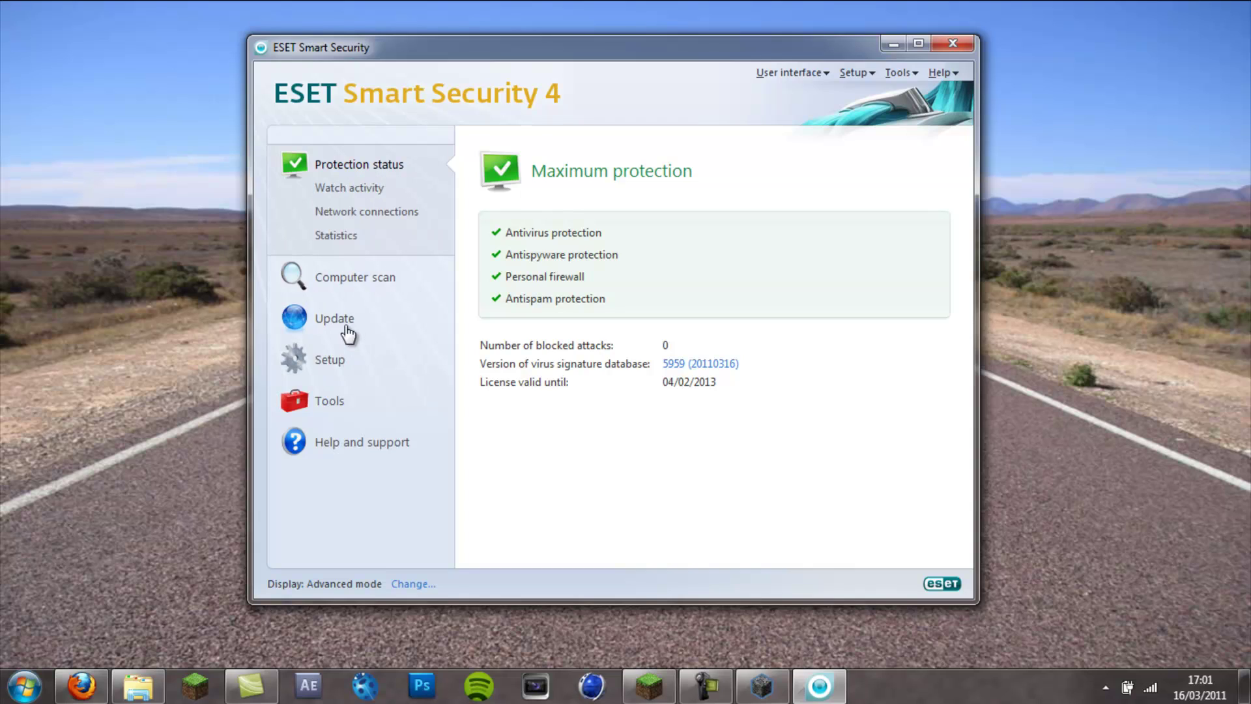
# - Disable personal firewall filtering to allow all traffic, then return to Minecraft
pyautogui.click(333, 362)
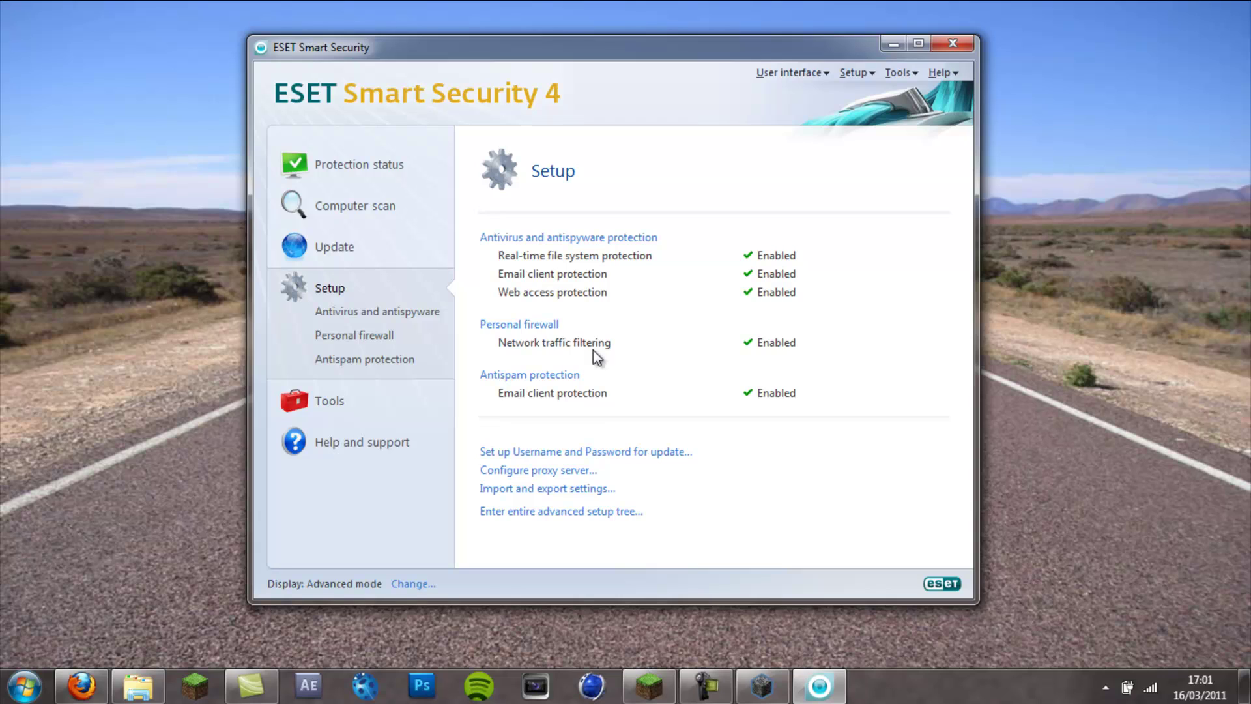
pyautogui.click(534, 326)
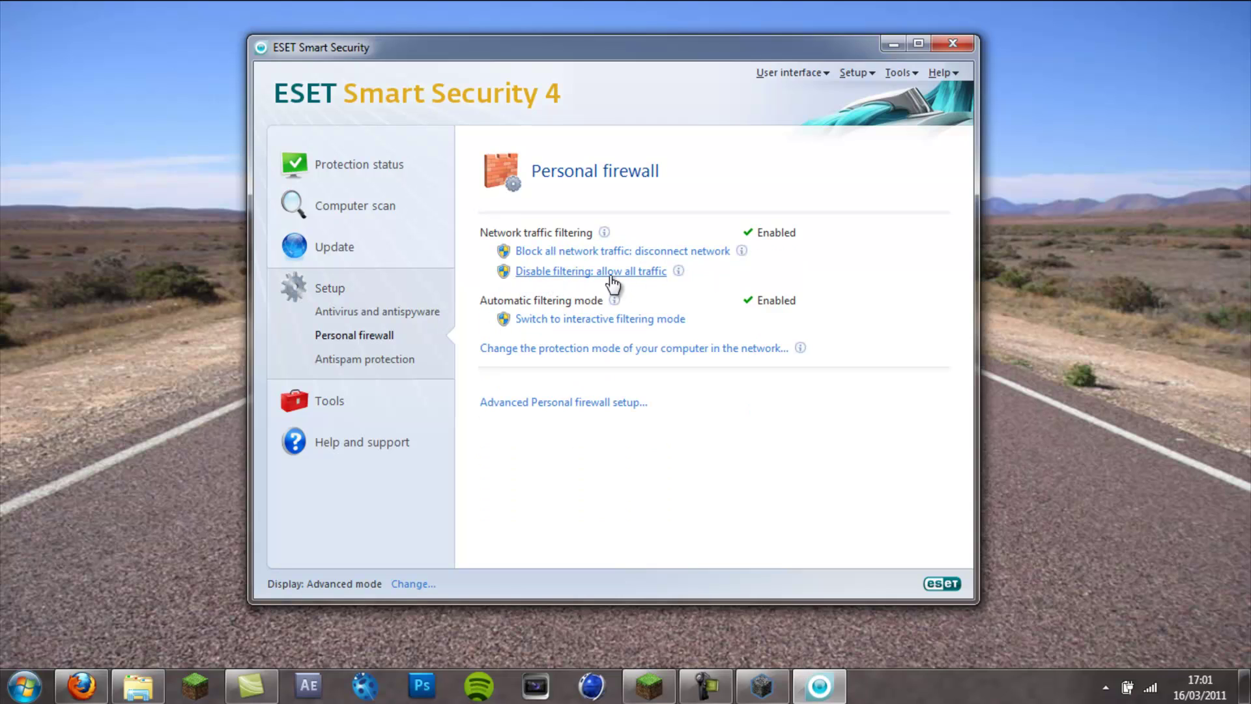
pyautogui.click(651, 275)
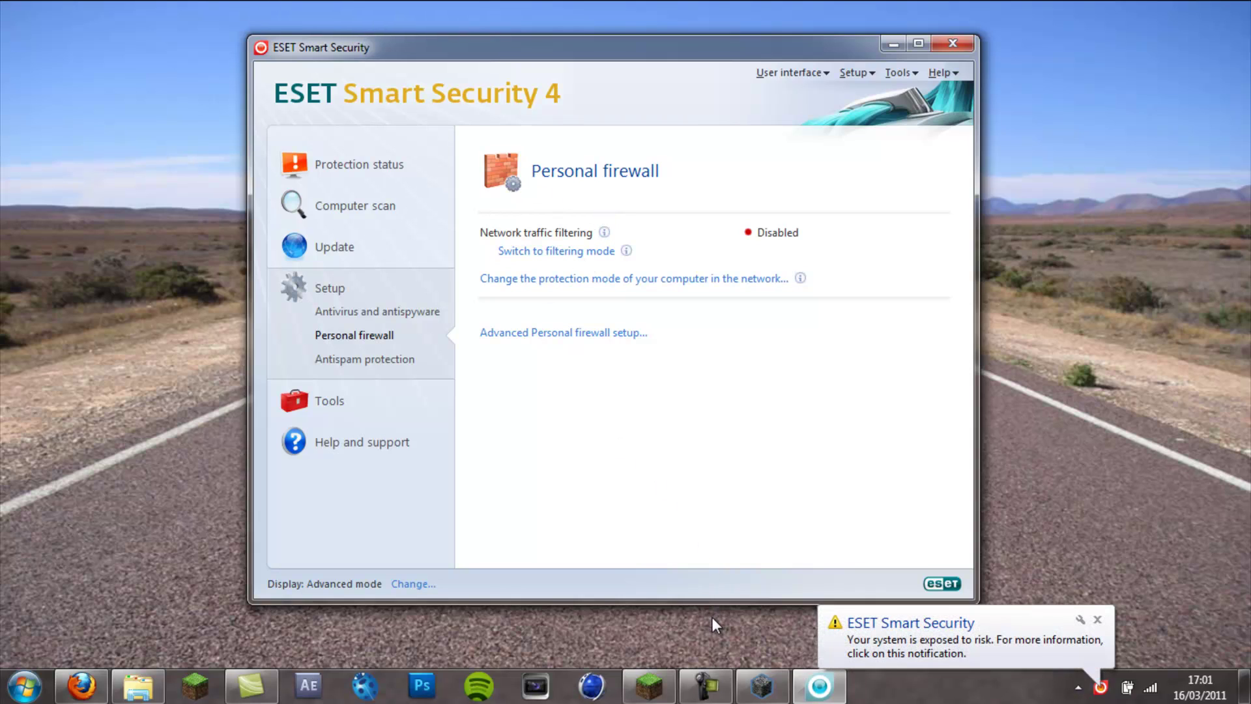
pyautogui.click(650, 686)
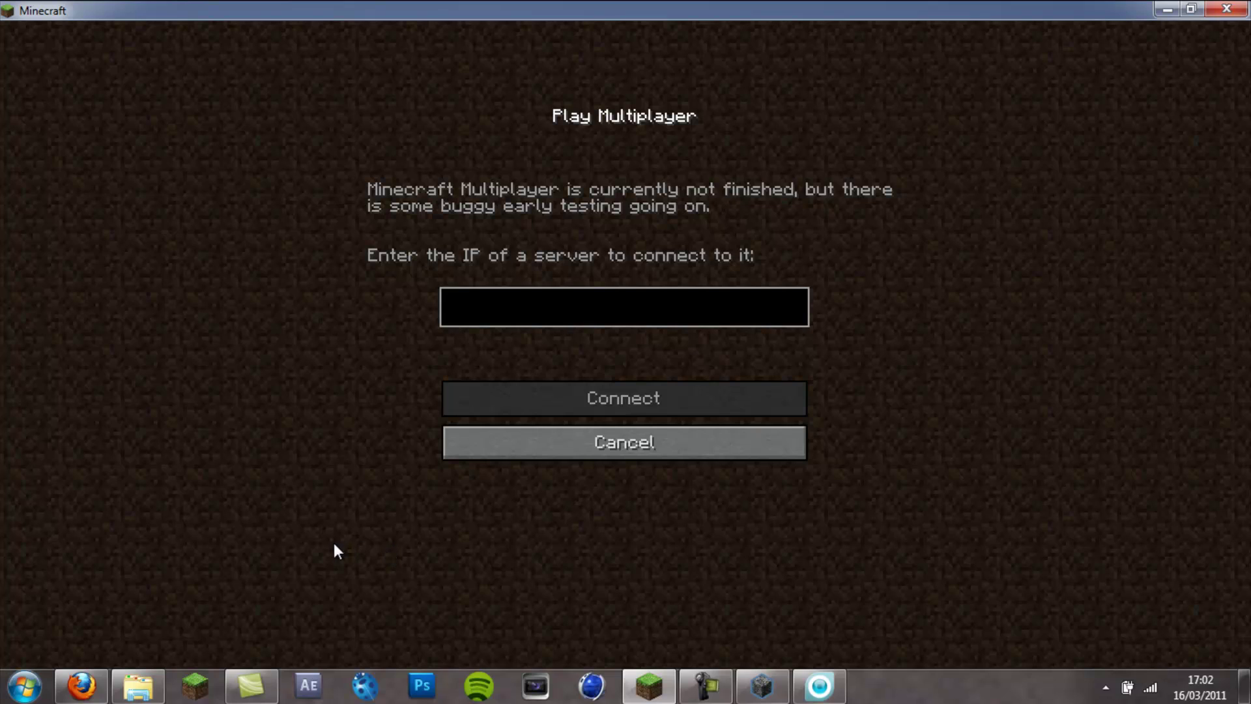
# - Cancel out of the Play Multiplayer screen back to Minecraft's title menu
pyautogui.click(706, 686)
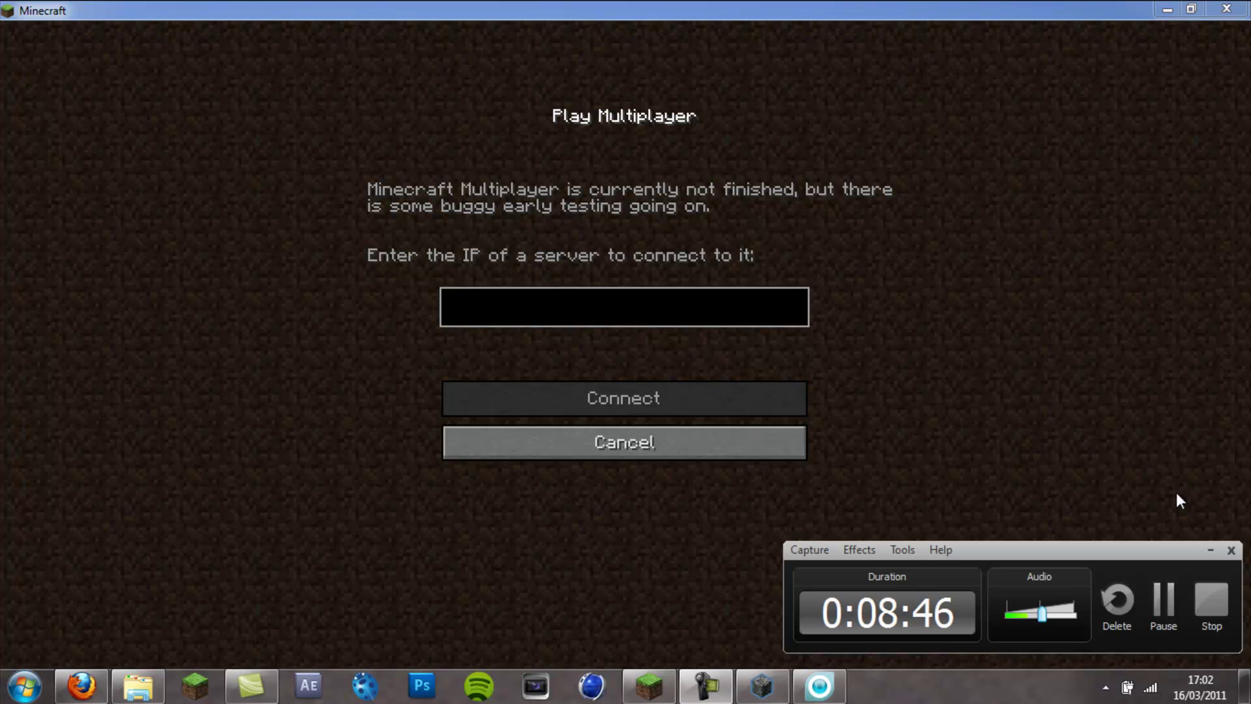
pyautogui.click(1214, 603)
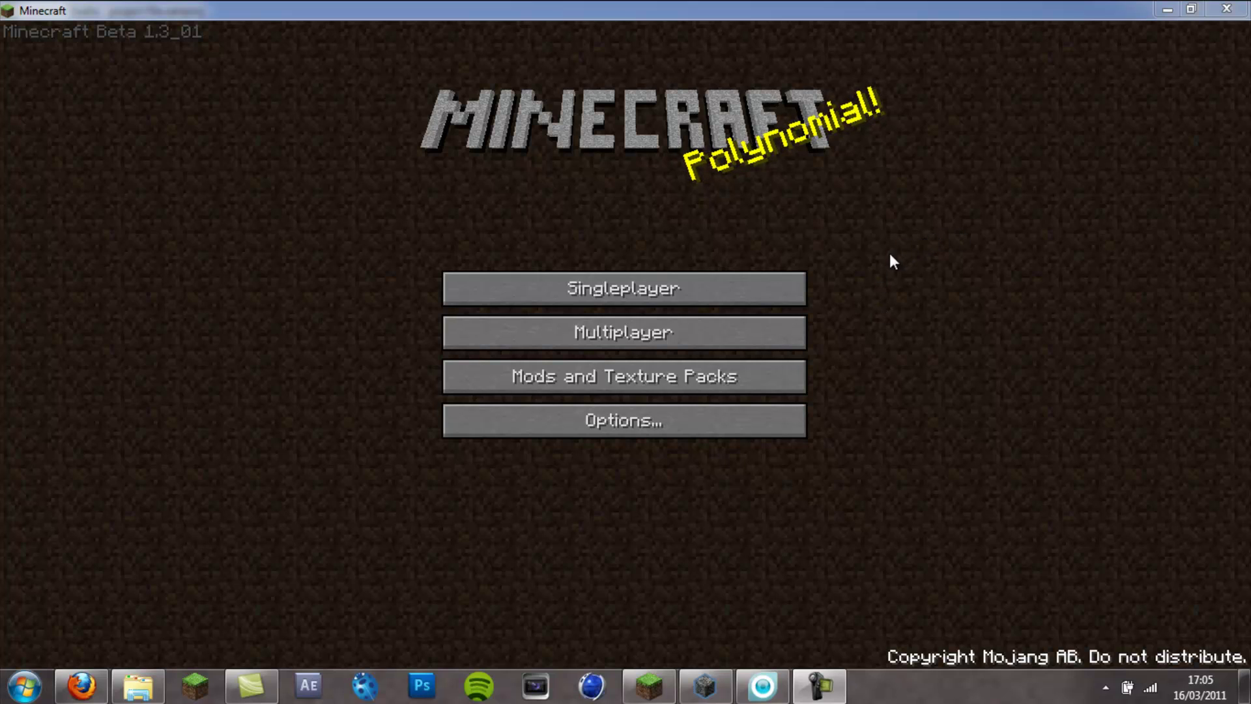
# - Open Multiplayer, enter the server's IP address, and connect to download the terrain
pyautogui.click(722, 331)
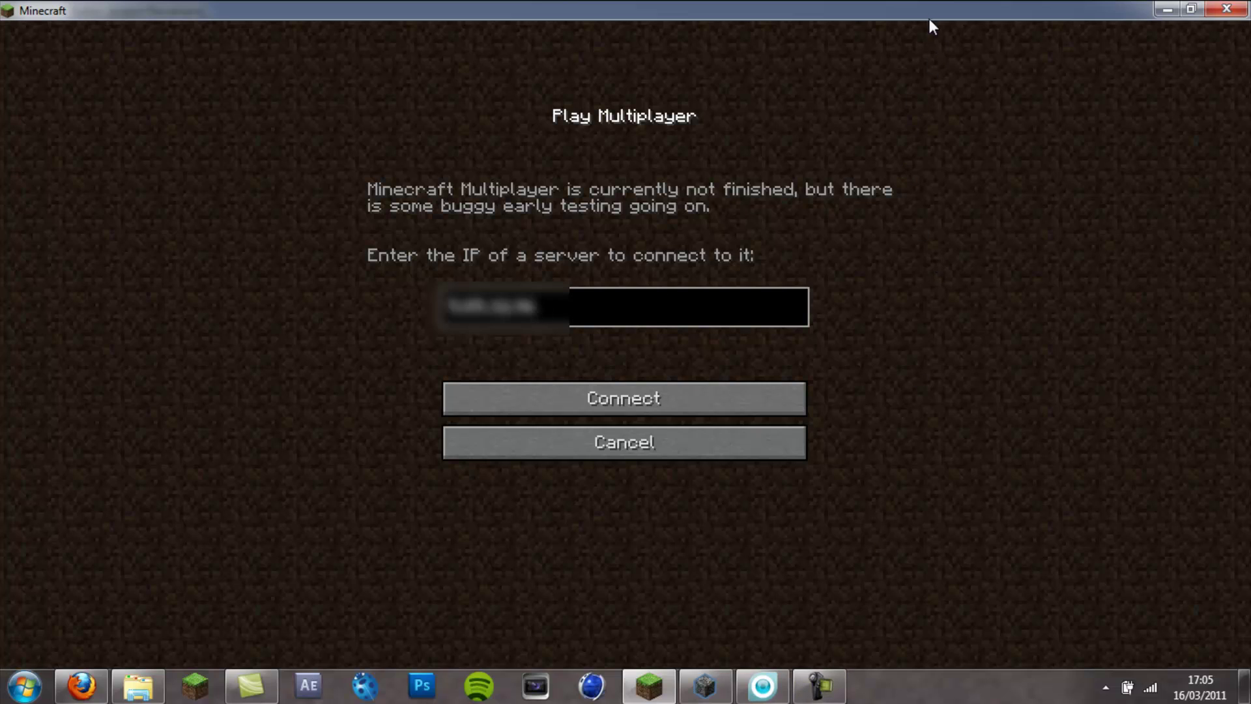
pyautogui.click(576, 403)
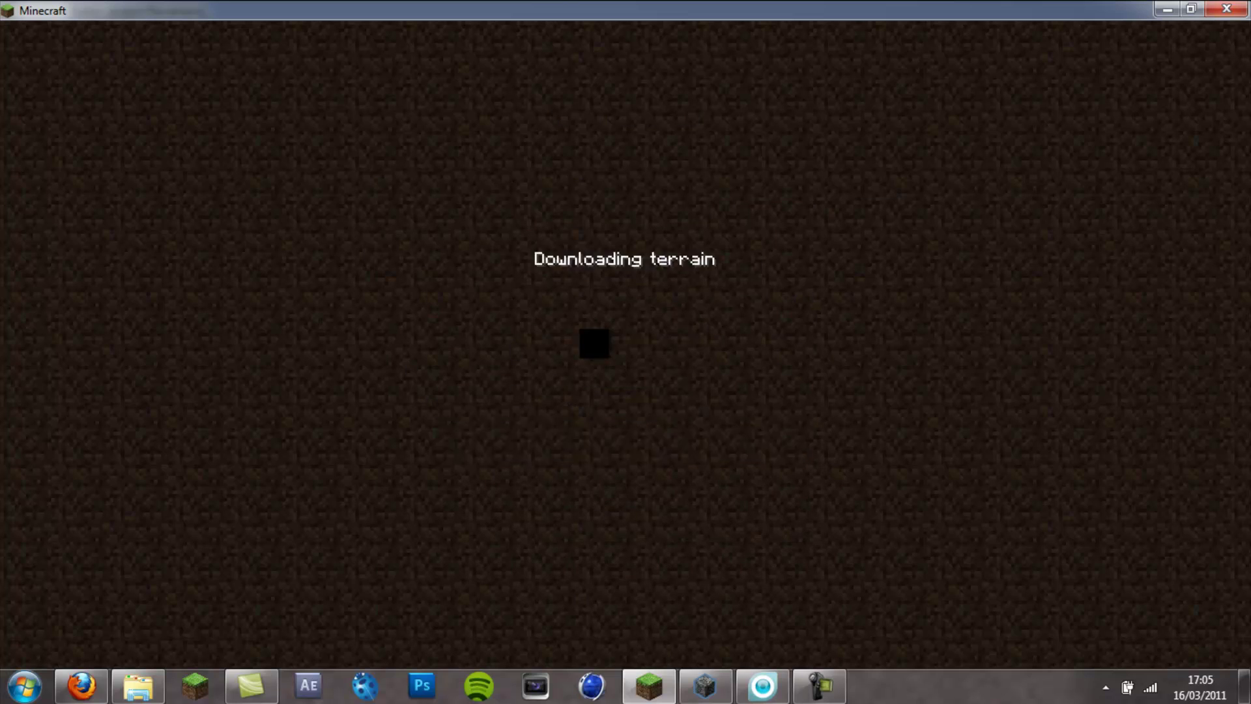